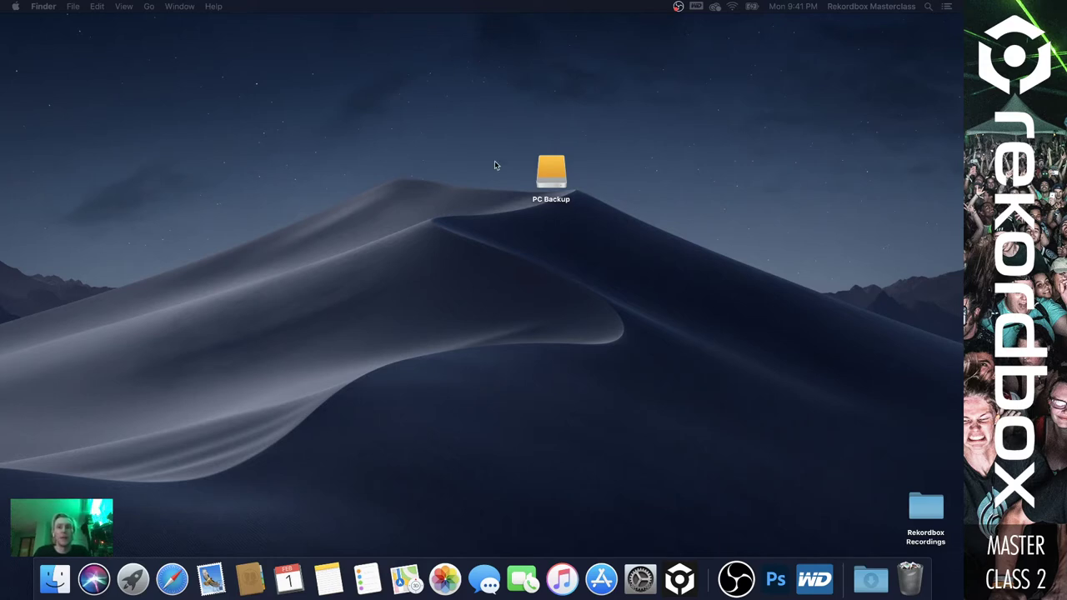
# Step: Move the PC Backup desktop icon and open a Finder window on Applications
pyautogui.moveTo(566, 180); pyautogui.dragTo(524, 234)
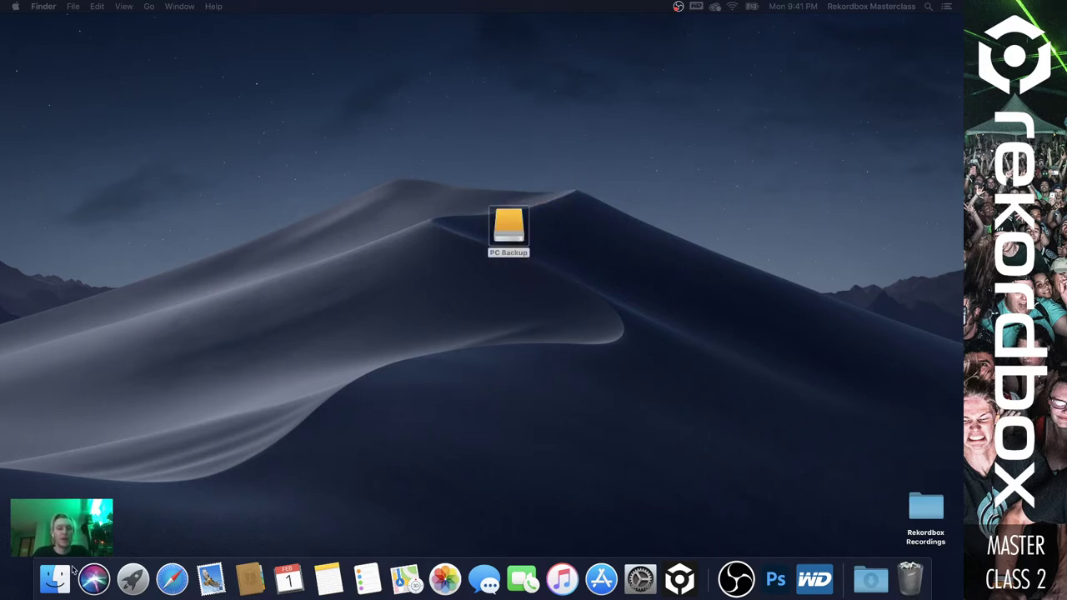
pyautogui.press('super+n')
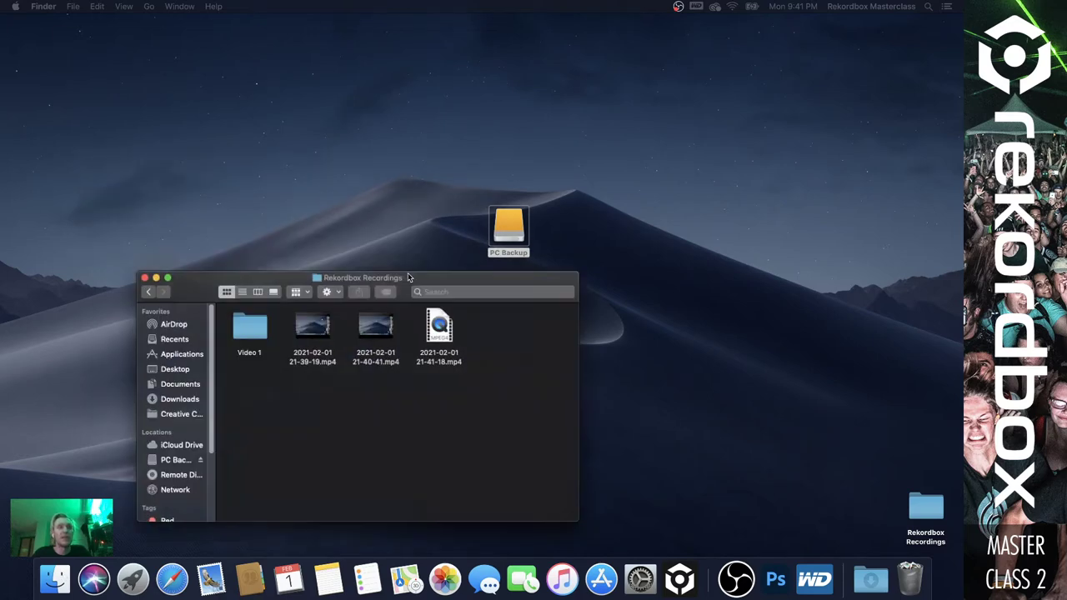
pyautogui.click(111, 293)
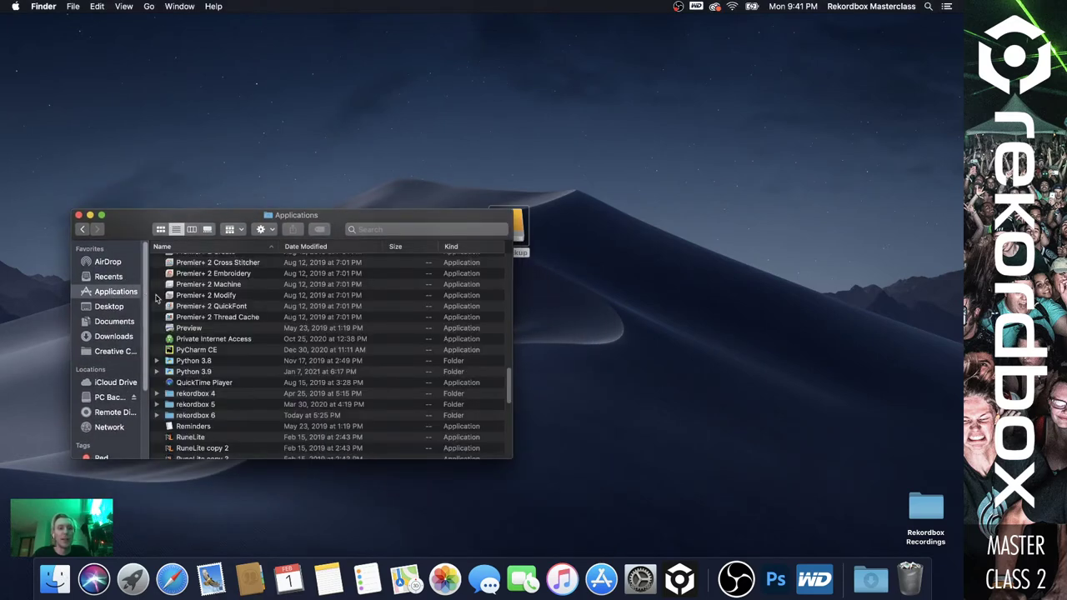
pyautogui.scroll(-10, 503, 405)
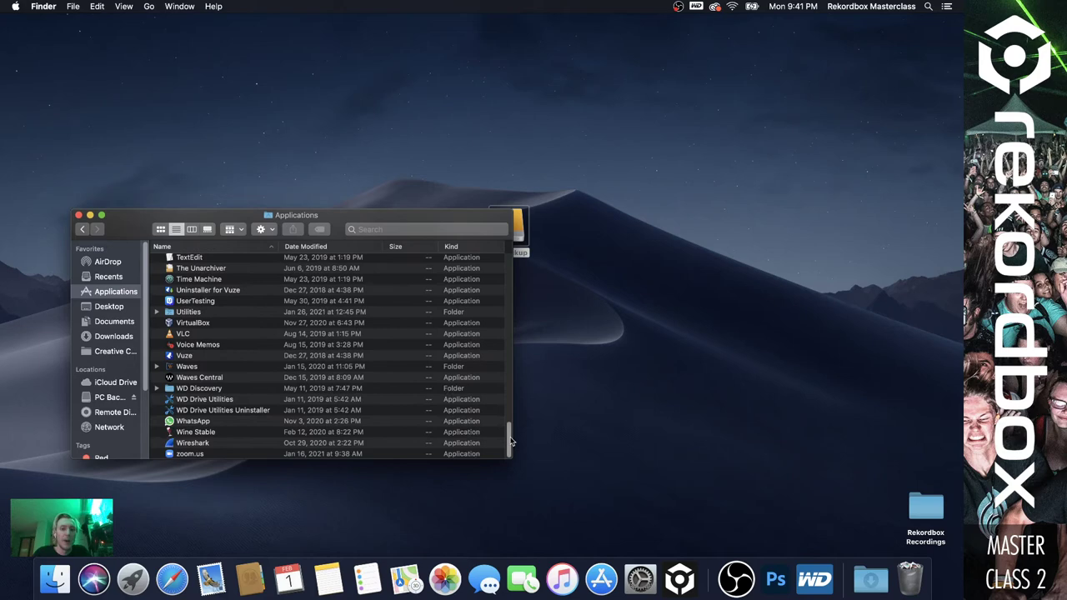
pyautogui.moveTo(507, 437); pyautogui.dragTo(505, 272)
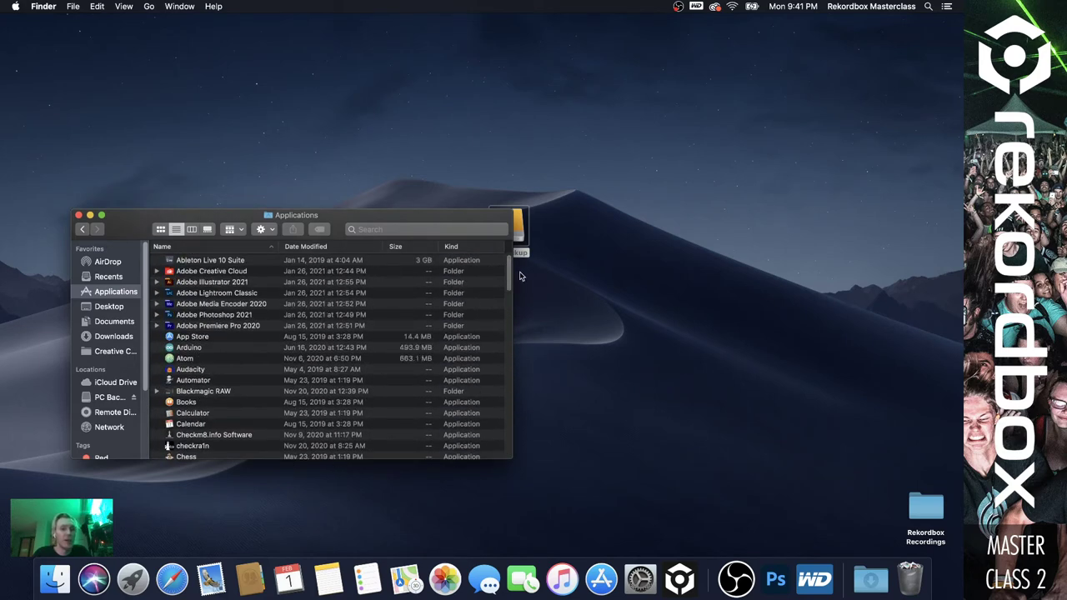
pyautogui.scroll(-3, 510, 288)
pyautogui.moveTo(510, 288); pyautogui.dragTo(506, 455)
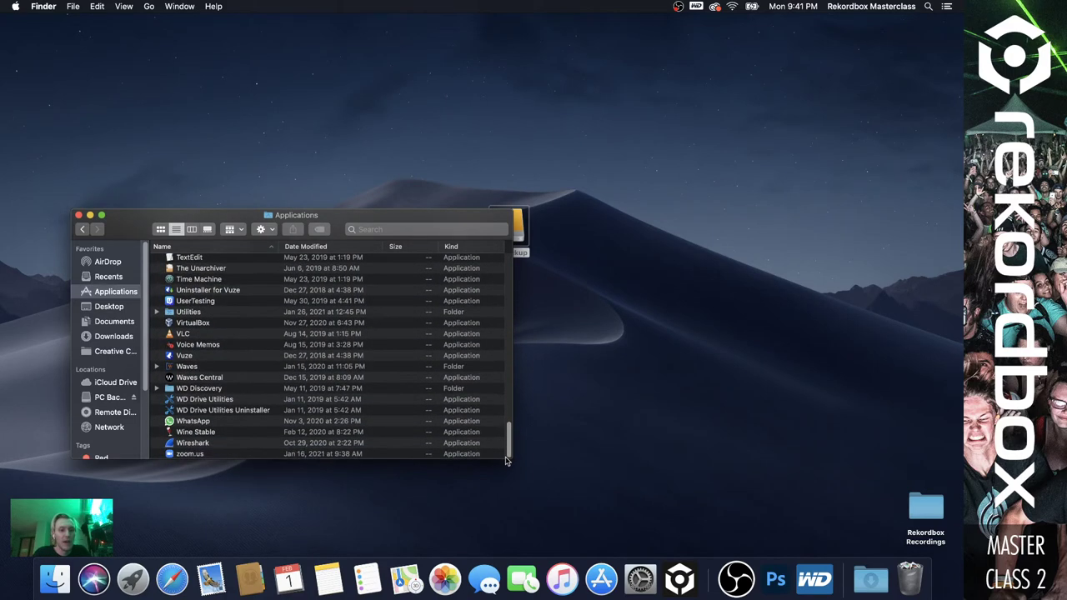
# Step: Expand the Utilities folder and launch Disk Utility
pyautogui.click(156, 314)
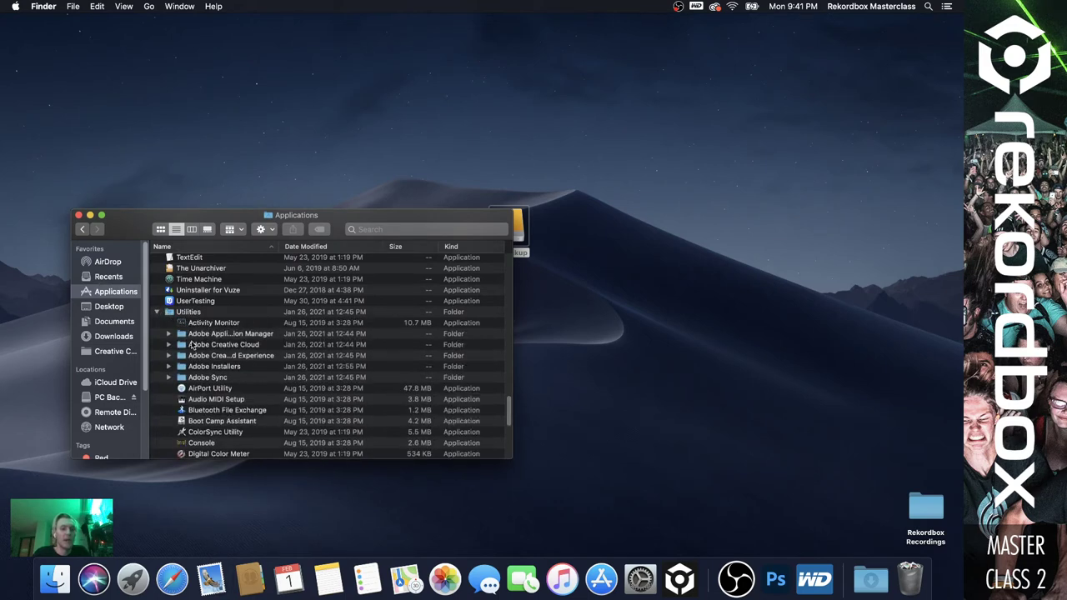
pyautogui.scroll(1, 210, 393)
pyautogui.scroll(-2, 218, 389)
pyautogui.scroll(-5, 219, 392)
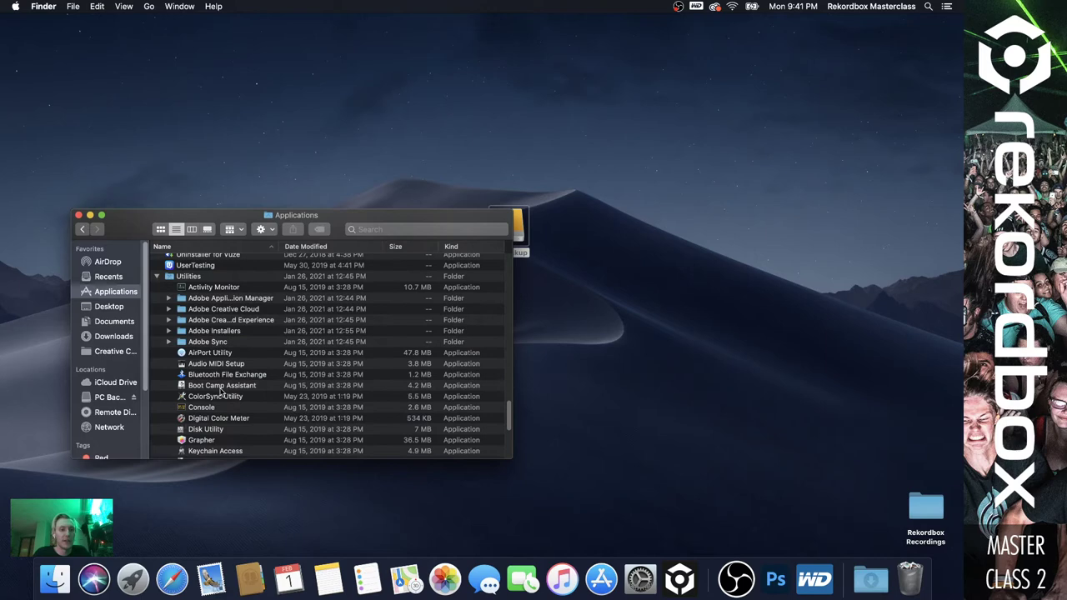
pyautogui.doubleClick(220, 395)
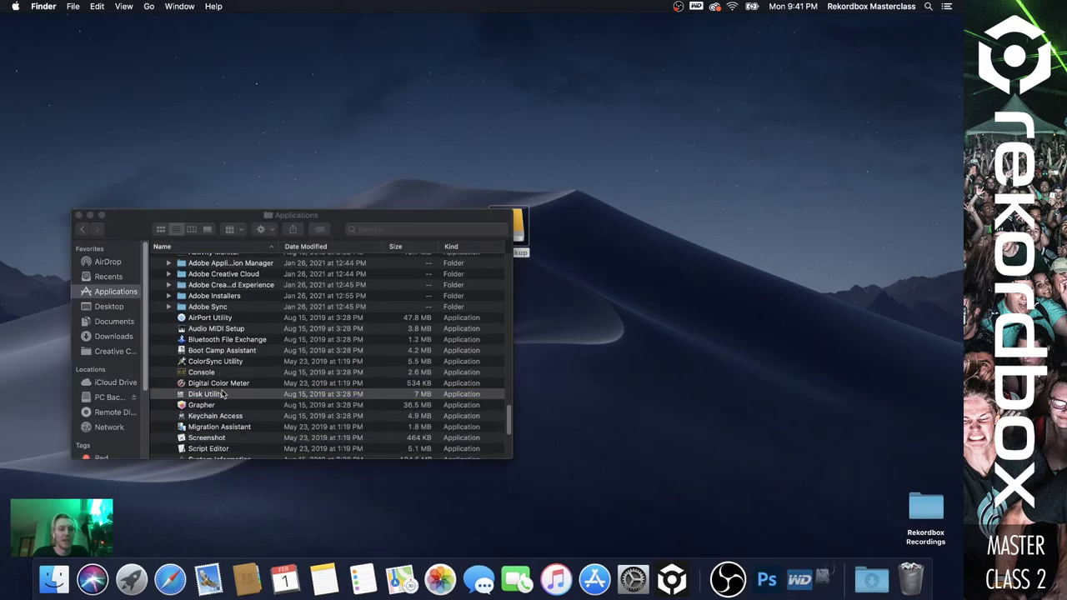
# Step: Arrange Disk Utility and the desktop icon, then view PC Backup's 2 TB NTFS details
pyautogui.click(80, 215)
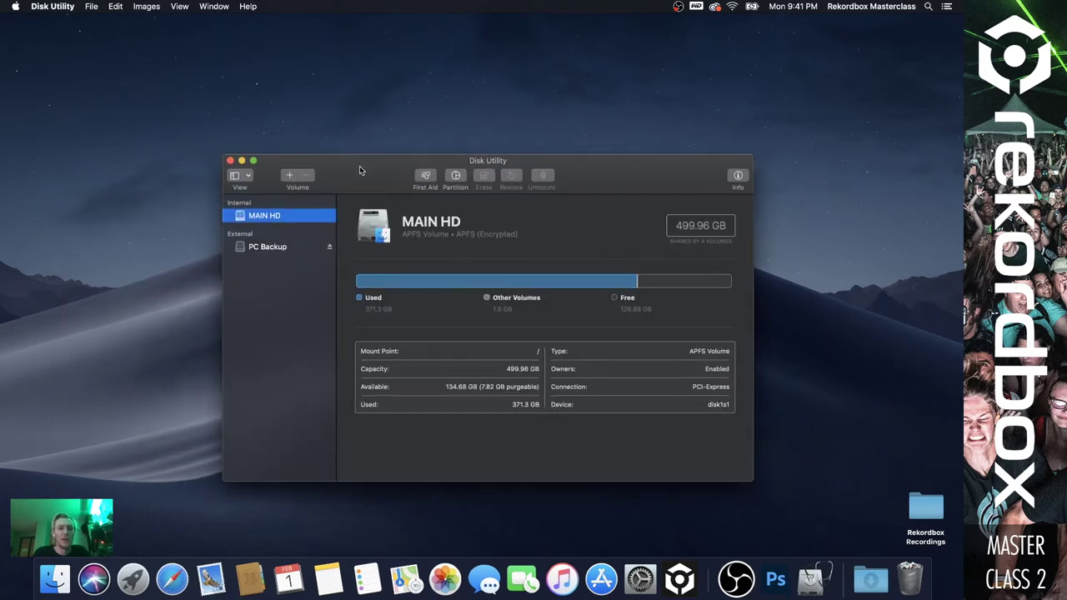
pyautogui.moveTo(360, 166); pyautogui.dragTo(306, 286)
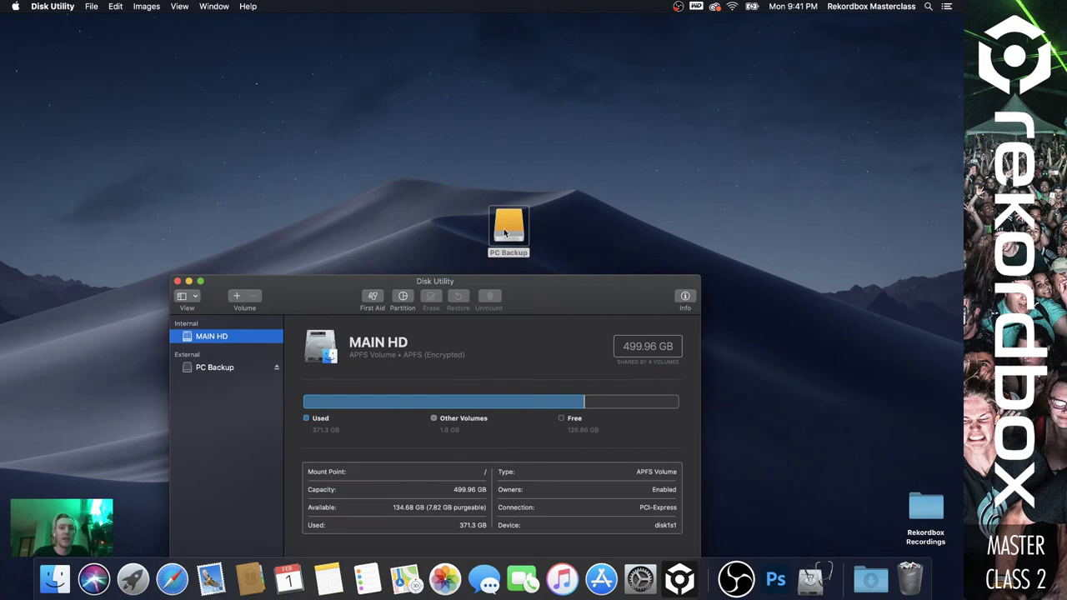
pyautogui.moveTo(508, 233); pyautogui.dragTo(744, 148)
pyautogui.moveTo(588, 298); pyautogui.dragTo(576, 169)
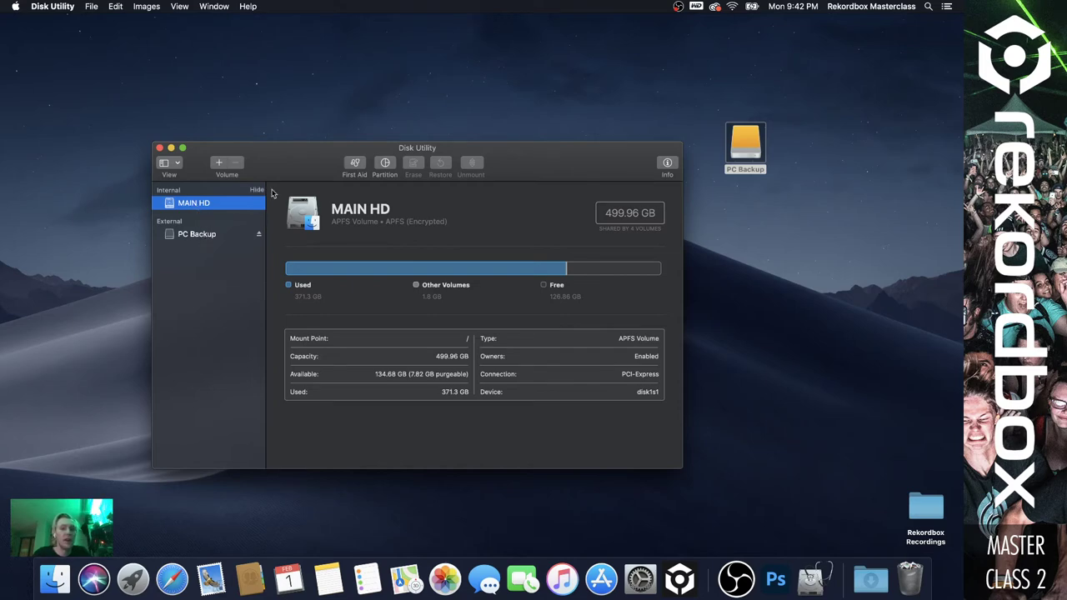
pyautogui.moveTo(739, 148); pyautogui.dragTo(734, 107)
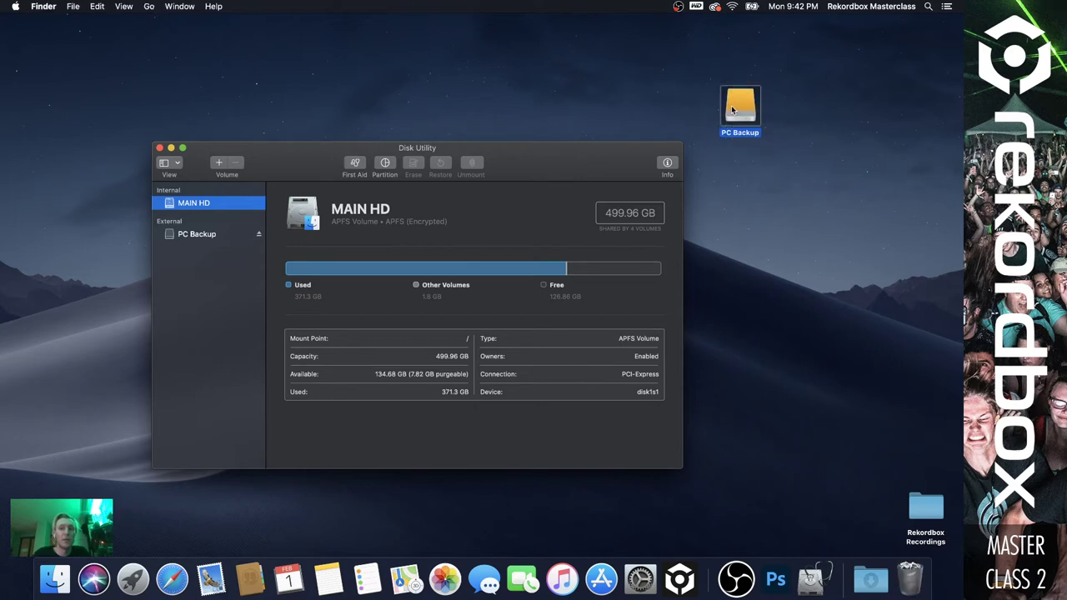
pyautogui.moveTo(584, 157); pyautogui.dragTo(594, 162)
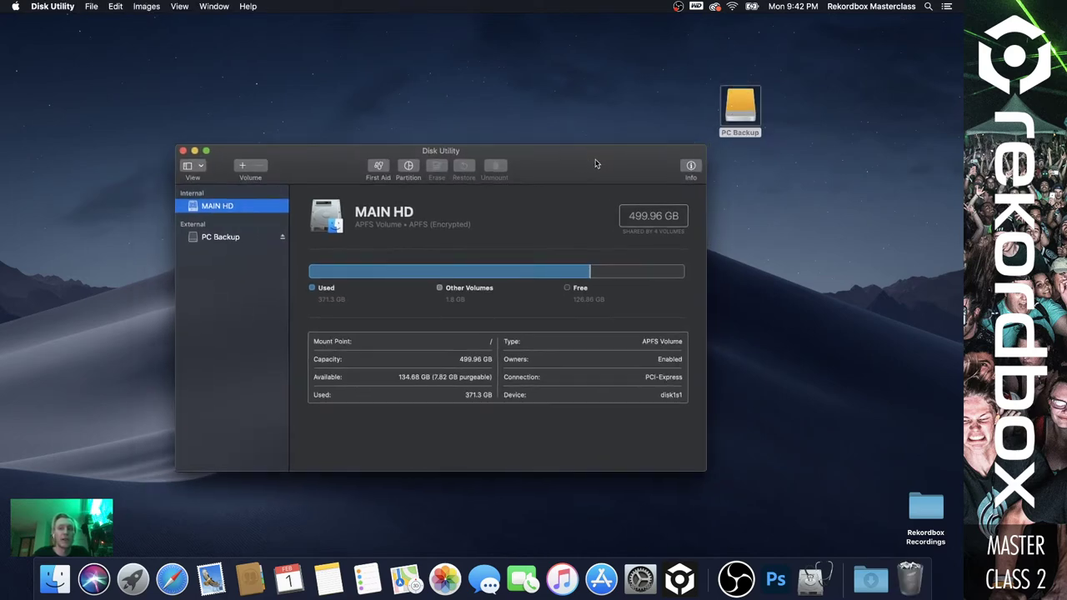
pyautogui.click(225, 238)
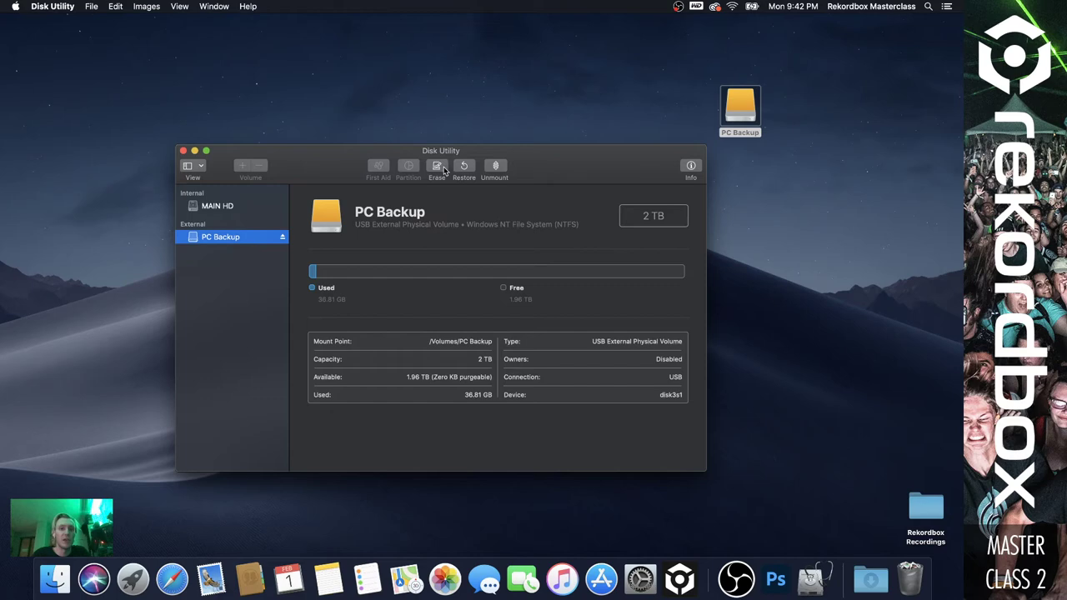
# Step: Erase PC Backup, reformatting it as an ExFAT volume named Rekordbox1
pyautogui.click(436, 170)
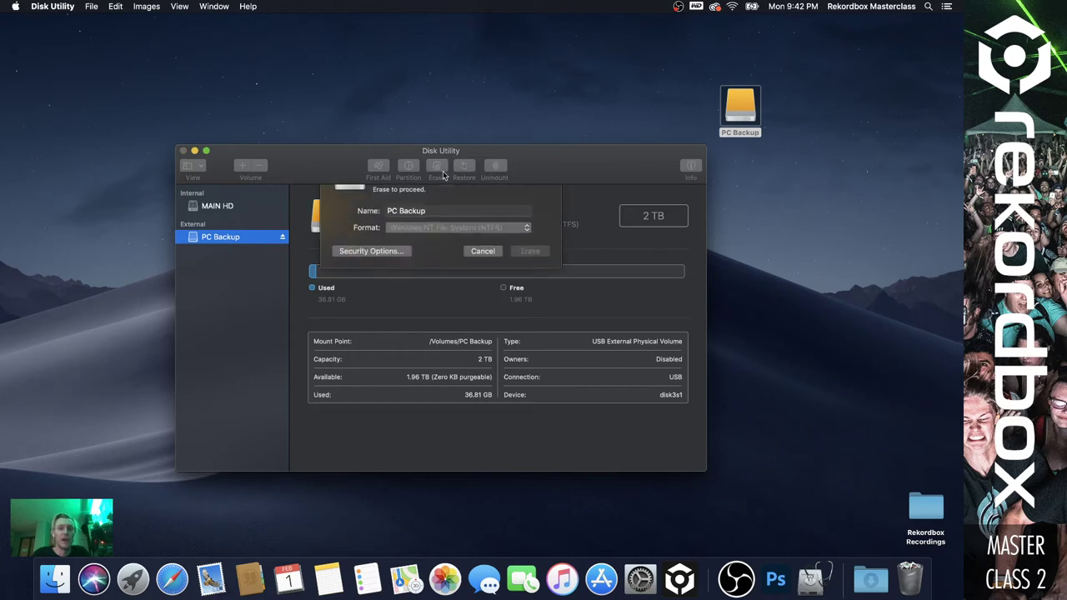
pyautogui.write('Re')
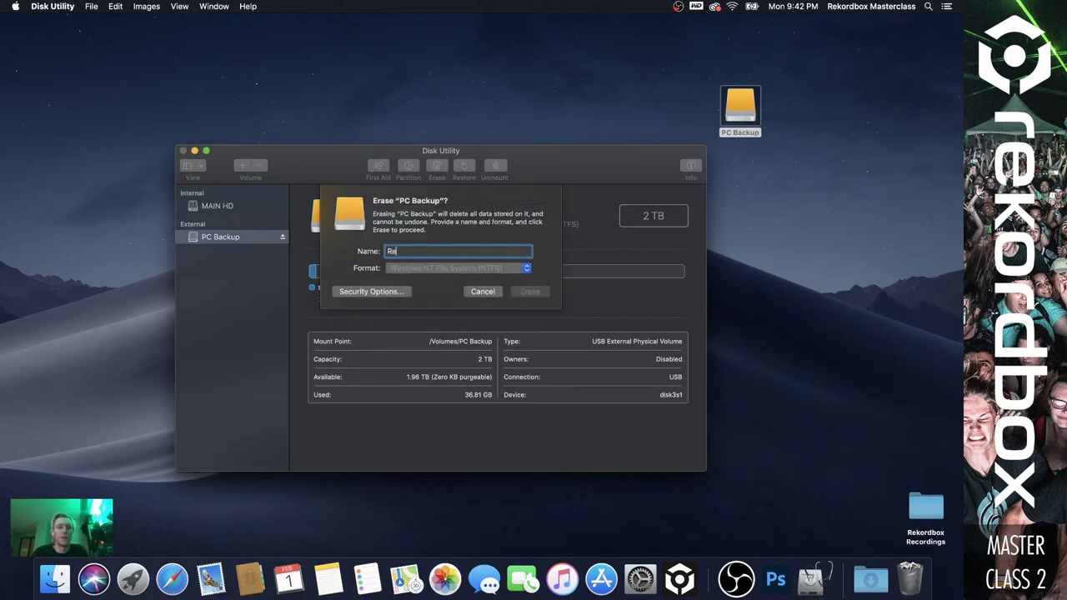
pyautogui.write('kordbox mA')
pyautogui.press('BackSpace')
pyautogui.press('BackSpace')
pyautogui.press('BackSpace')
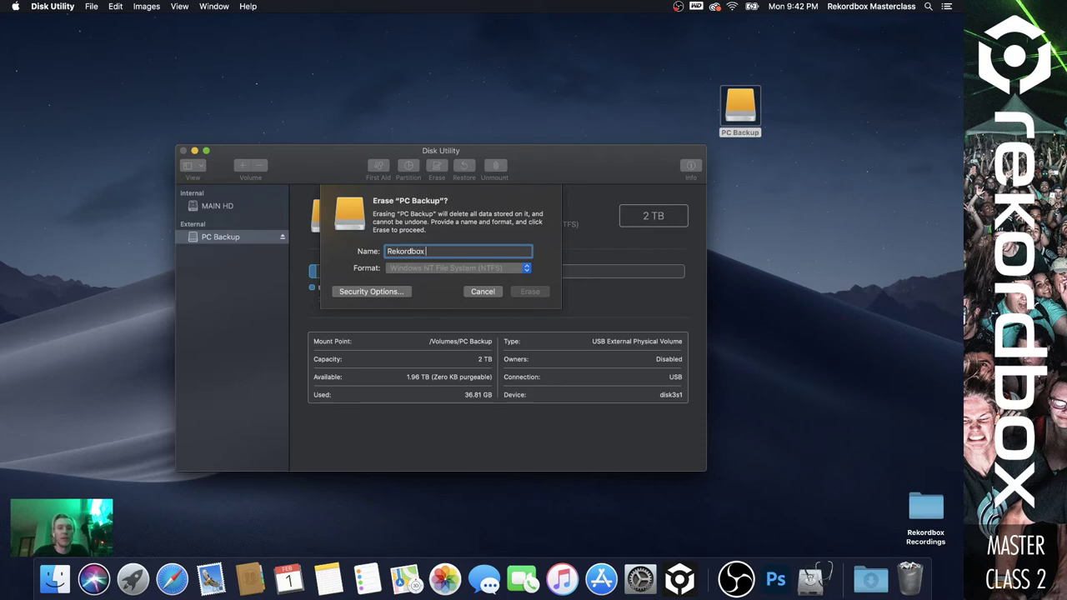
pyautogui.write('Maste')
pyautogui.press('BackSpace')
pyautogui.press('BackSpace')
pyautogui.press('BackSpace')
pyautogui.press('BackSpace')
pyautogui.press('BackSpace')
pyautogui.write('1')
pyautogui.click(492, 268)
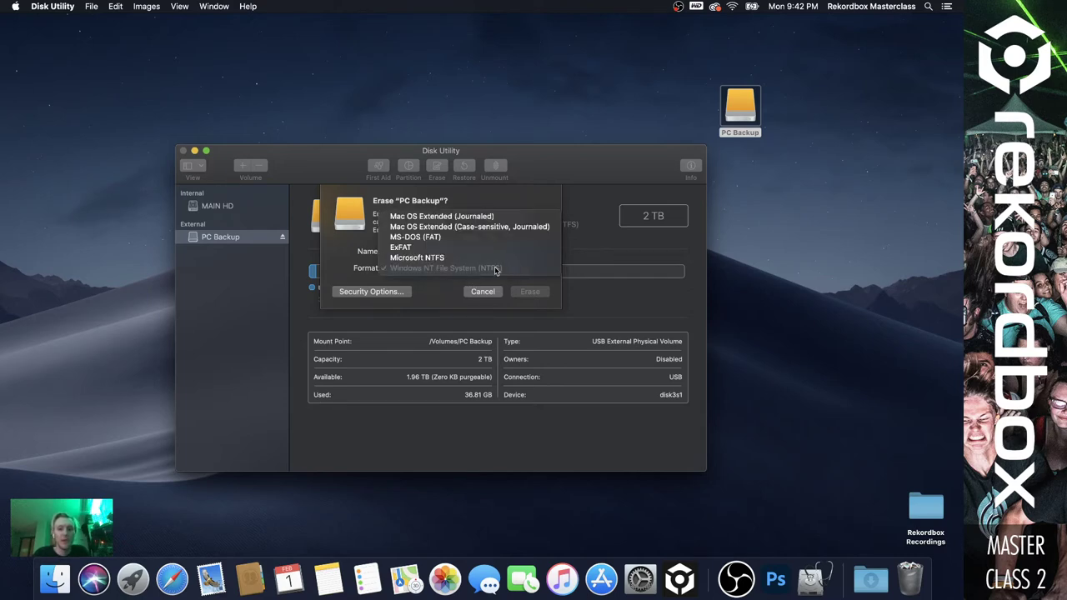
pyautogui.click(411, 250)
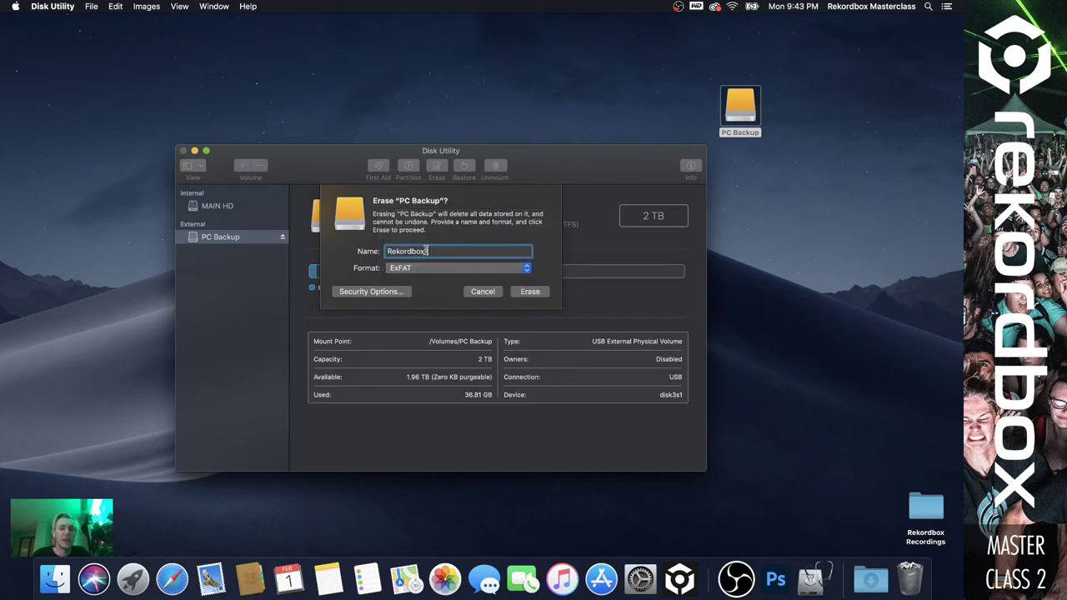
pyautogui.click(531, 294)
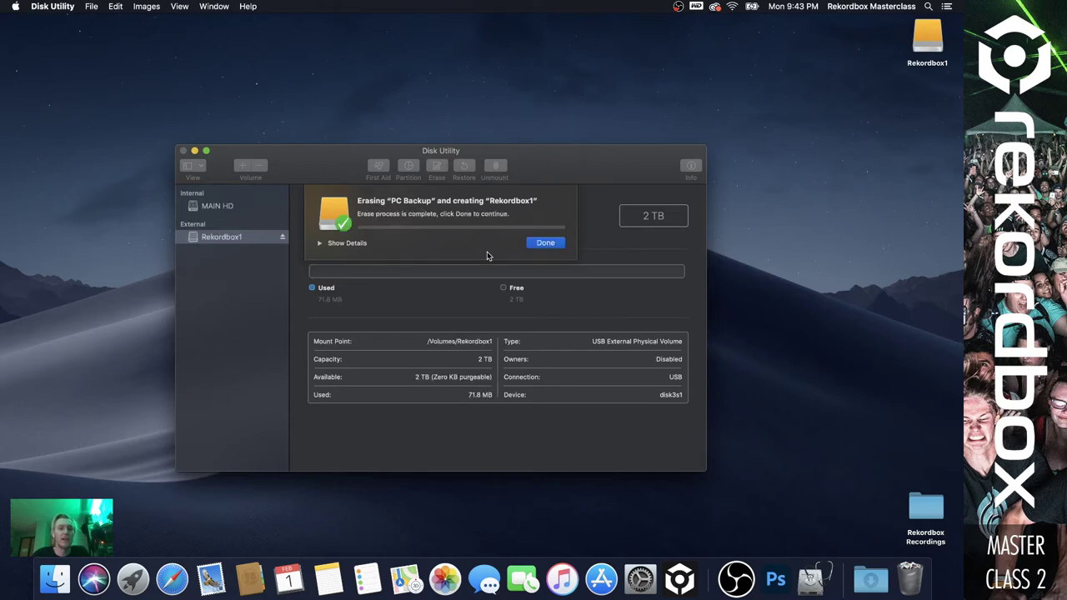
# Step: Dismiss the erase notice, move the Rekordbox1 icon, and confirm the drive is empty
pyautogui.click(546, 242)
pyautogui.moveTo(927, 46); pyautogui.dragTo(771, 120)
pyautogui.doubleClick(771, 121)
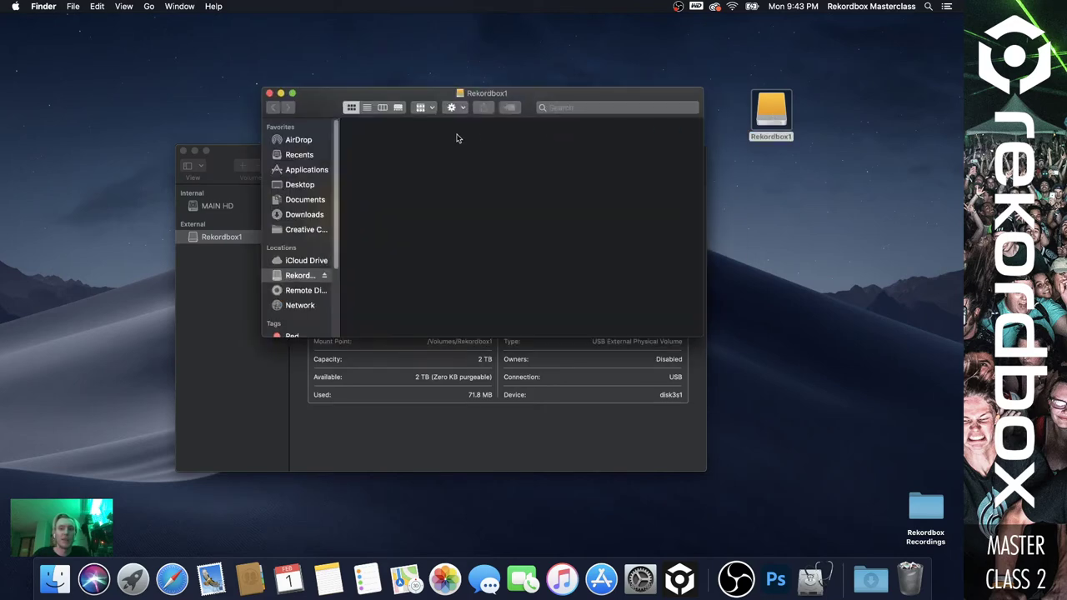
pyautogui.click(271, 98)
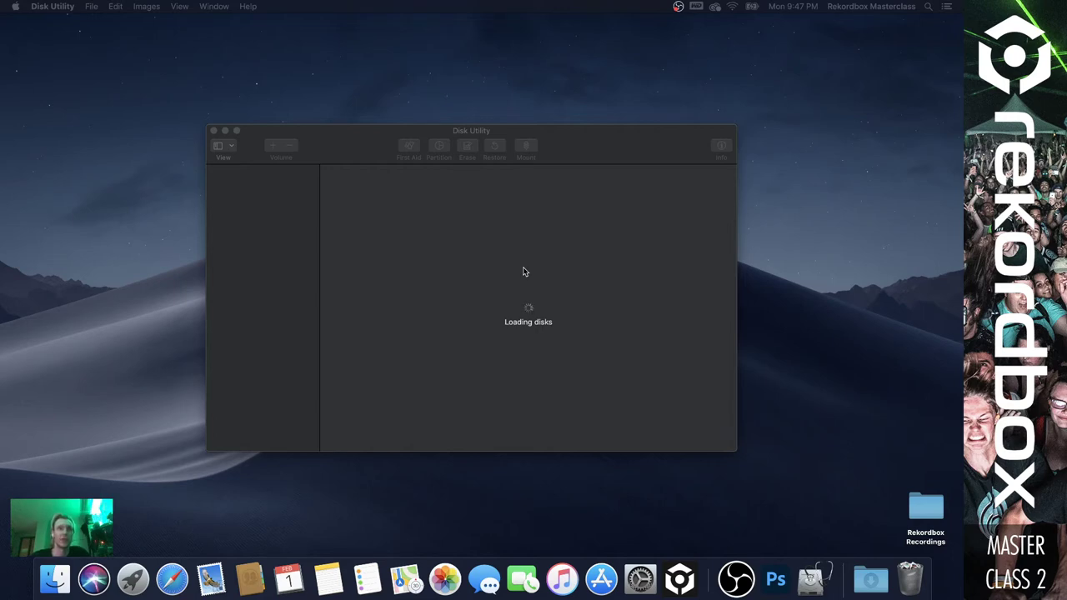
# Step: Bring Disk Utility forward and let its drive list reload with REKORDBOX1
pyautogui.click(519, 138)
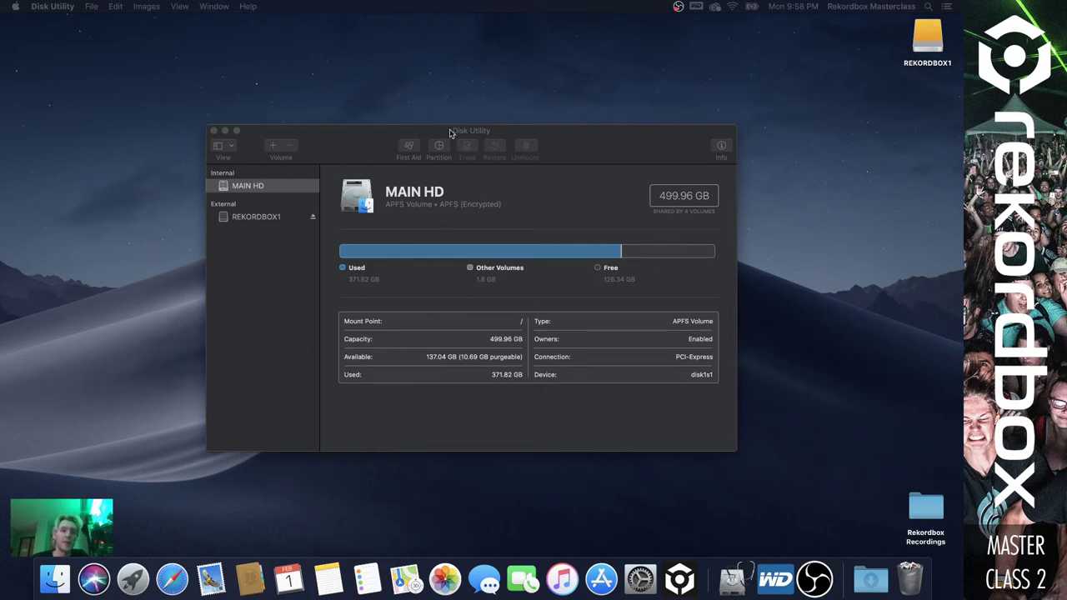
# Step: Check REKORDBOX1 is ExFAT in the Erase dialog, then cancel without erasing
pyautogui.moveTo(451, 131); pyautogui.dragTo(410, 128)
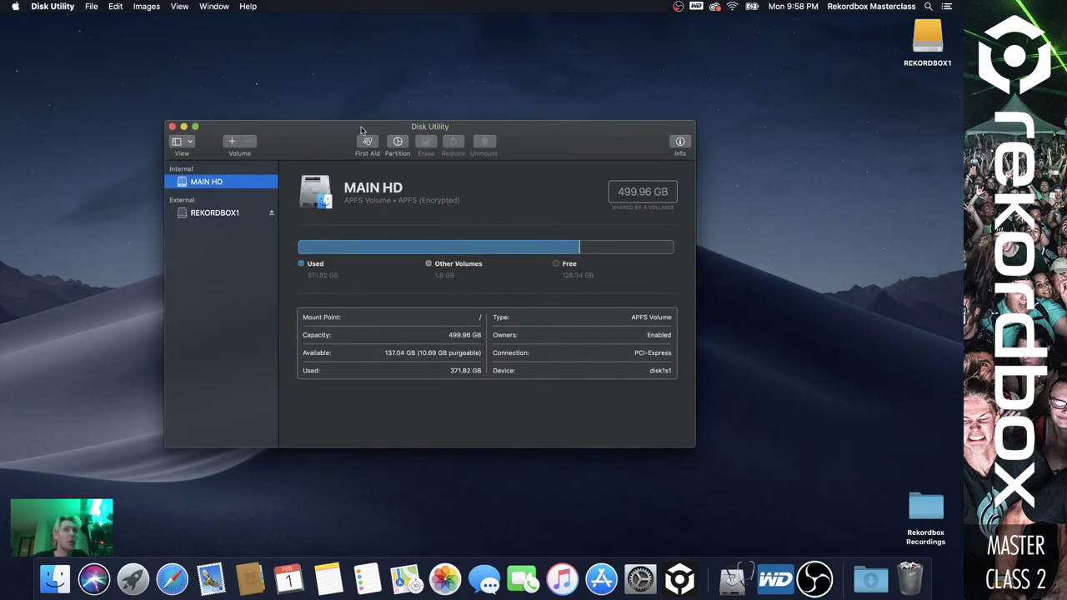
pyautogui.click(221, 214)
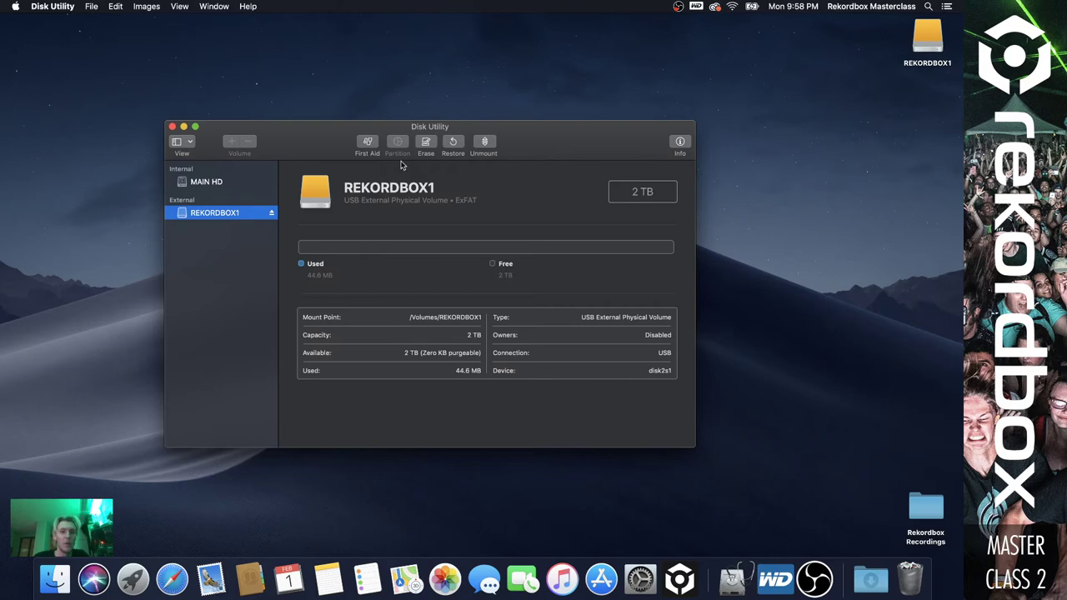
pyautogui.click(426, 143)
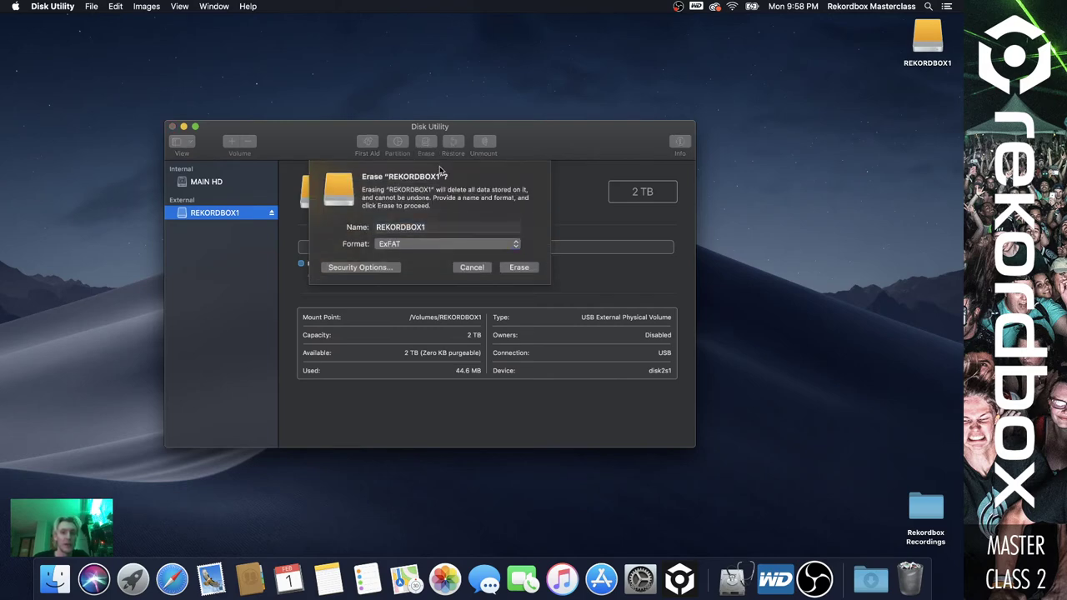
pyautogui.click(458, 242)
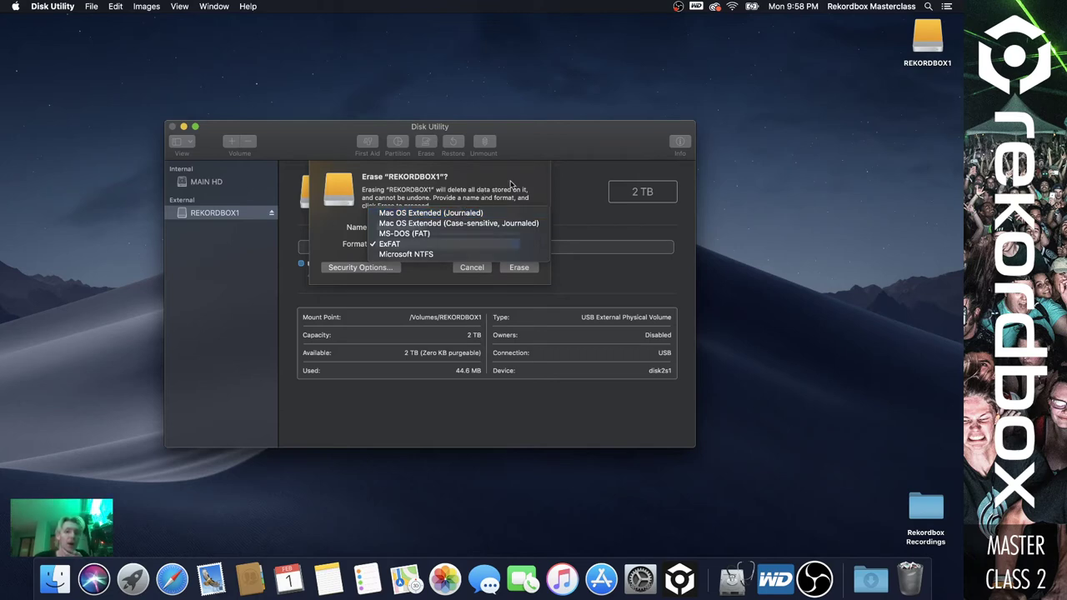
pyautogui.click(488, 243)
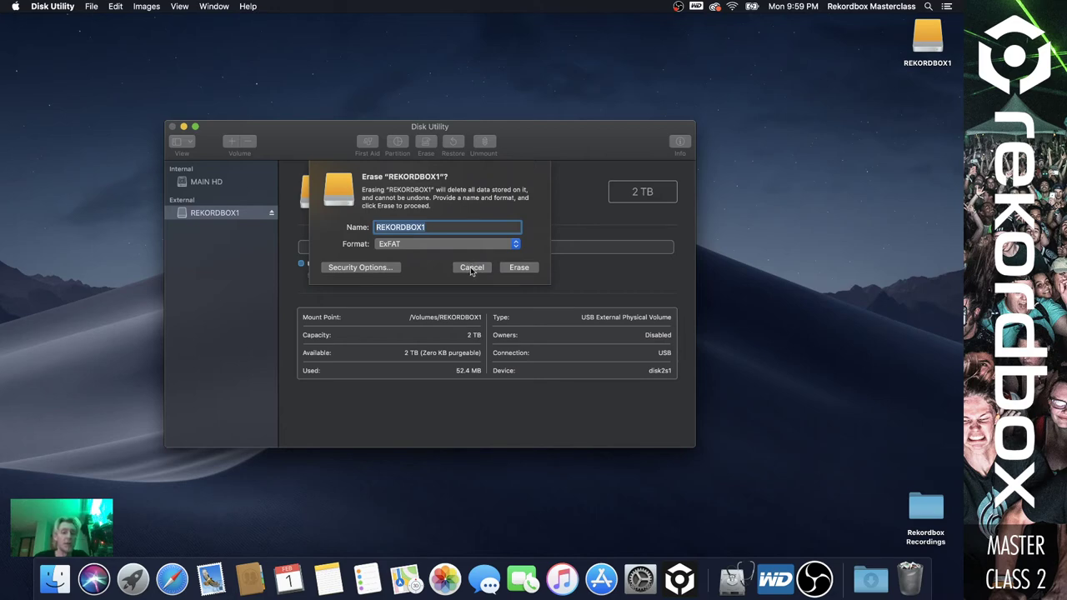
pyautogui.click(467, 243)
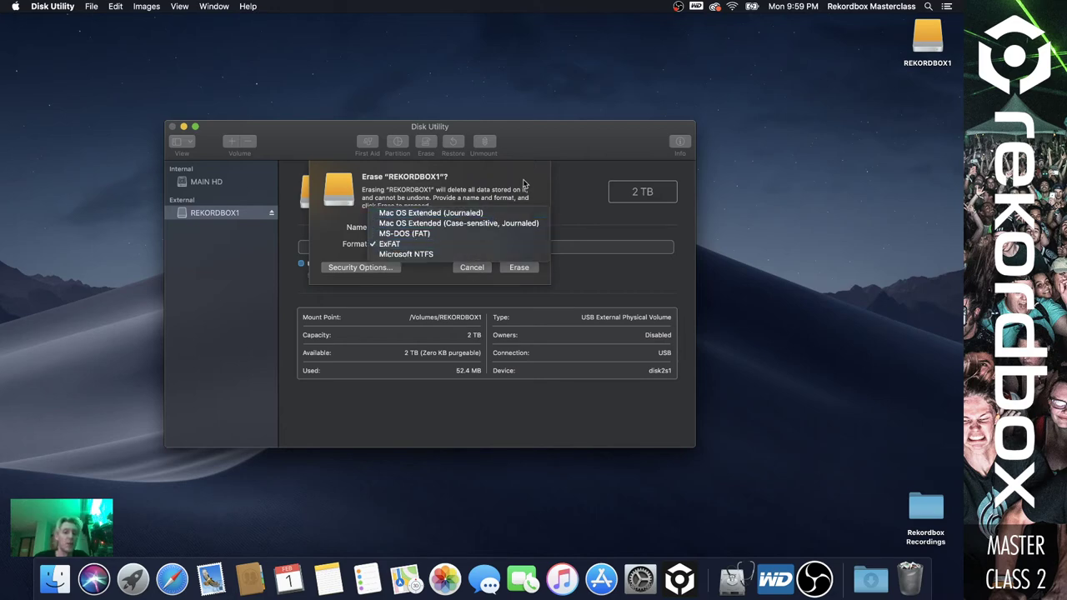
pyautogui.click(509, 203)
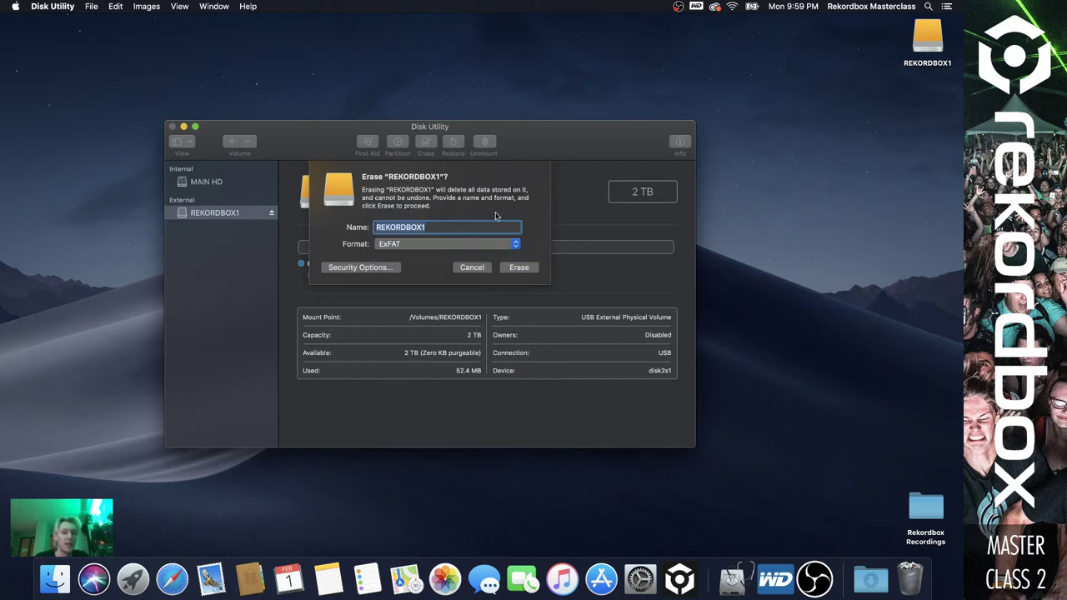
pyautogui.click(478, 269)
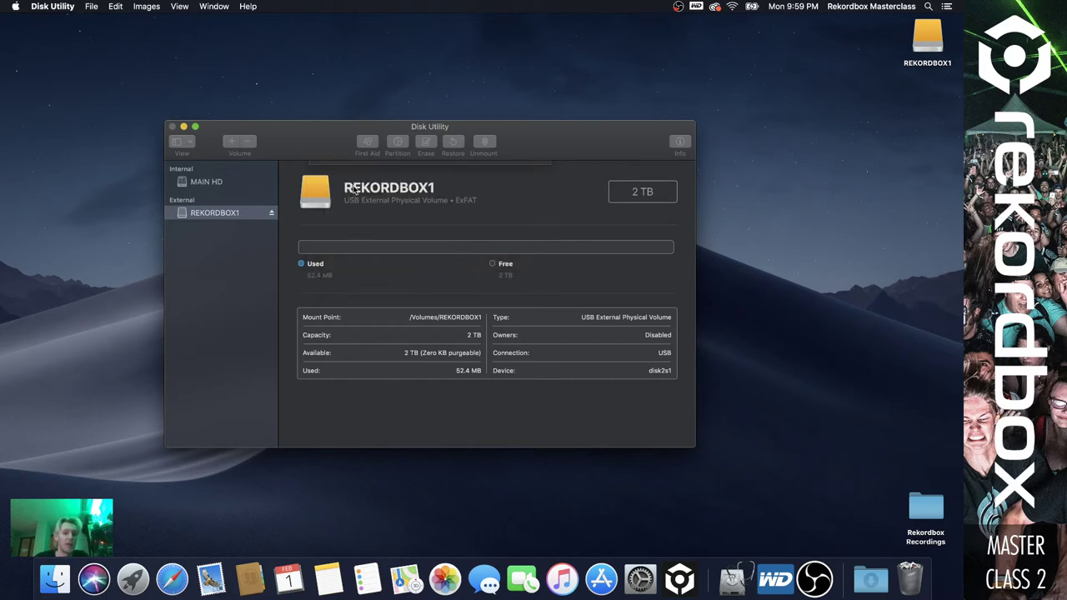
pyautogui.moveTo(429, 126); pyautogui.dragTo(478, 99)
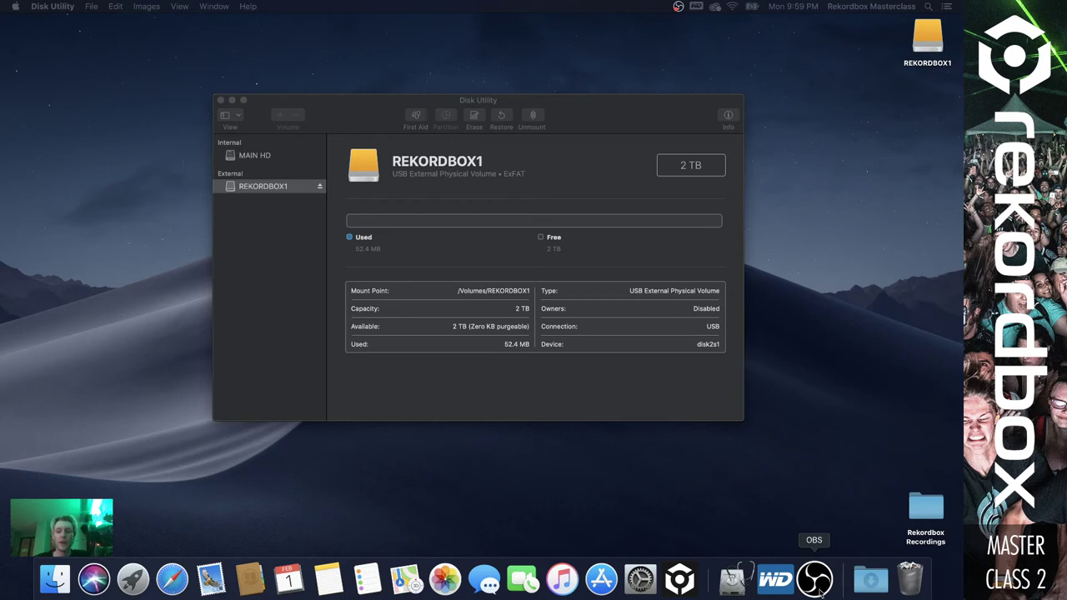
# Step: Launch rekordbox and close the Disk Utility window
pyautogui.click(664, 573)
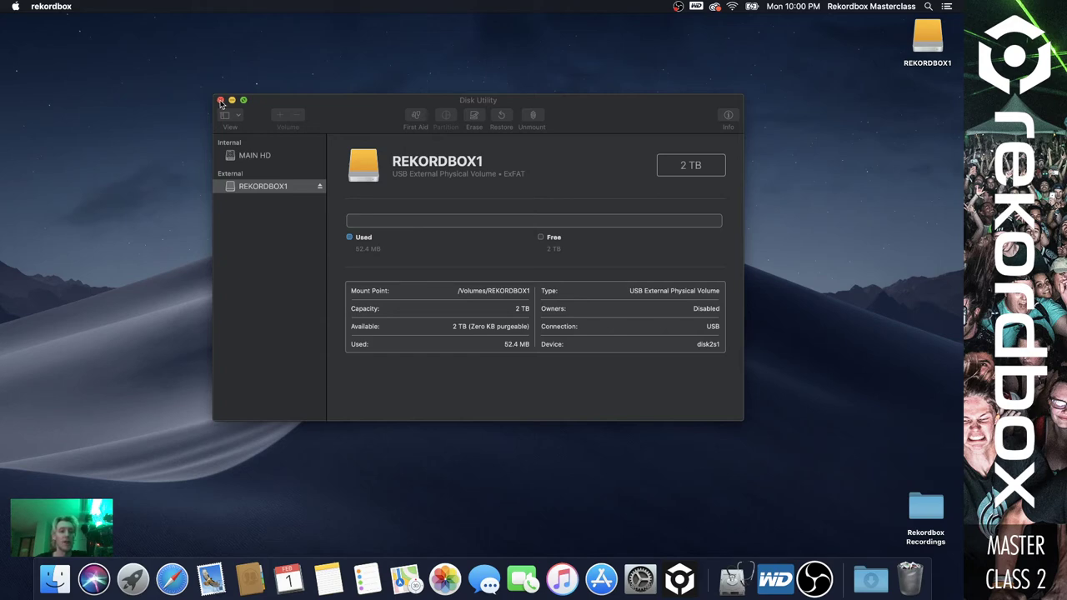
pyautogui.click(220, 101)
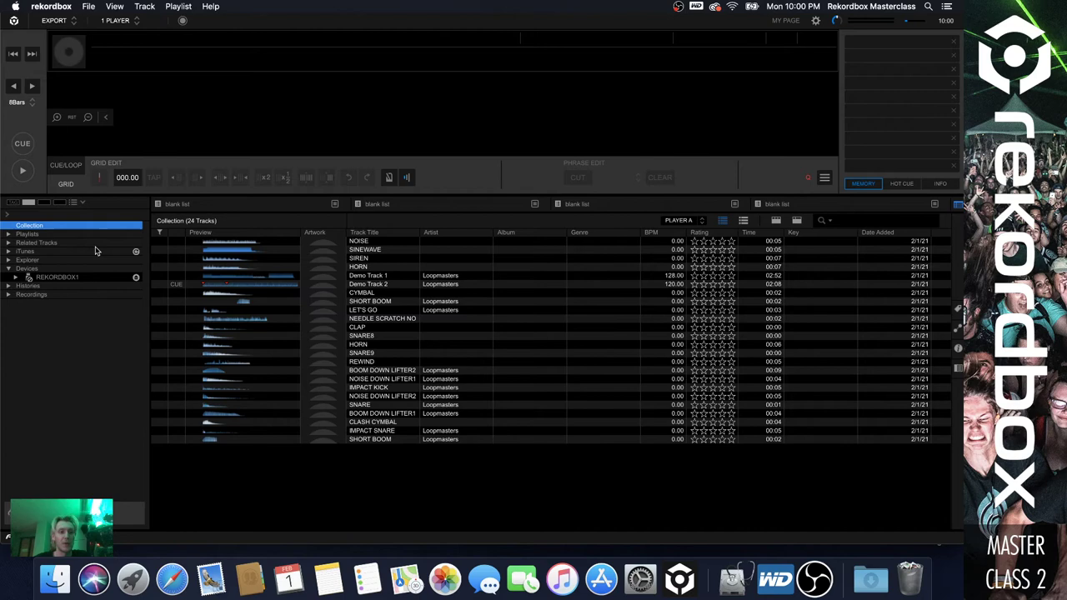
# Step: Remove all 24 tracks from the Collection and switch to the Performance layout
pyautogui.click(377, 286)
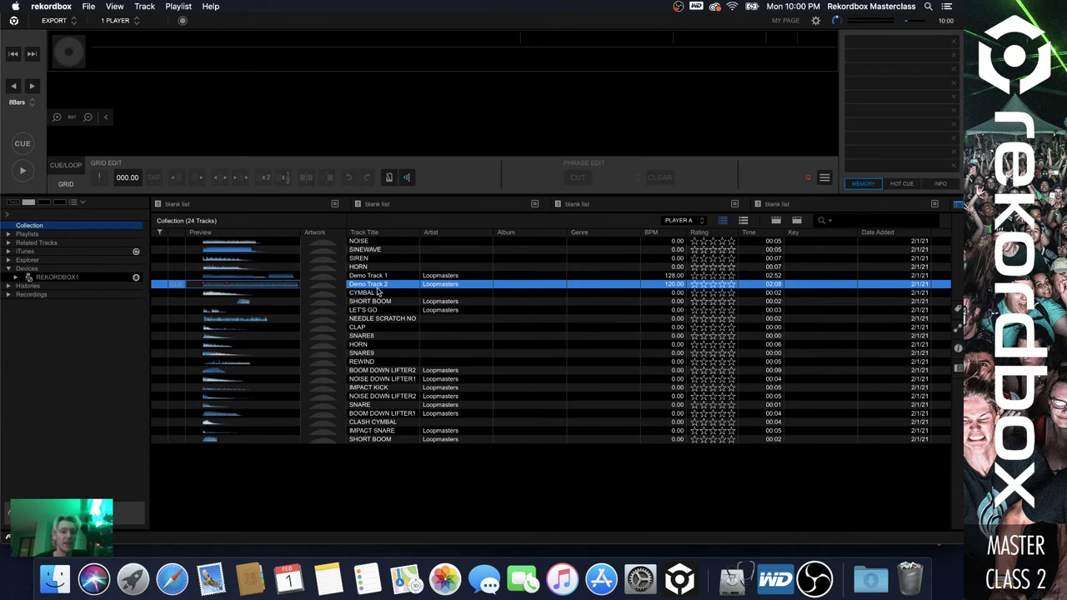
pyautogui.press('super+a')
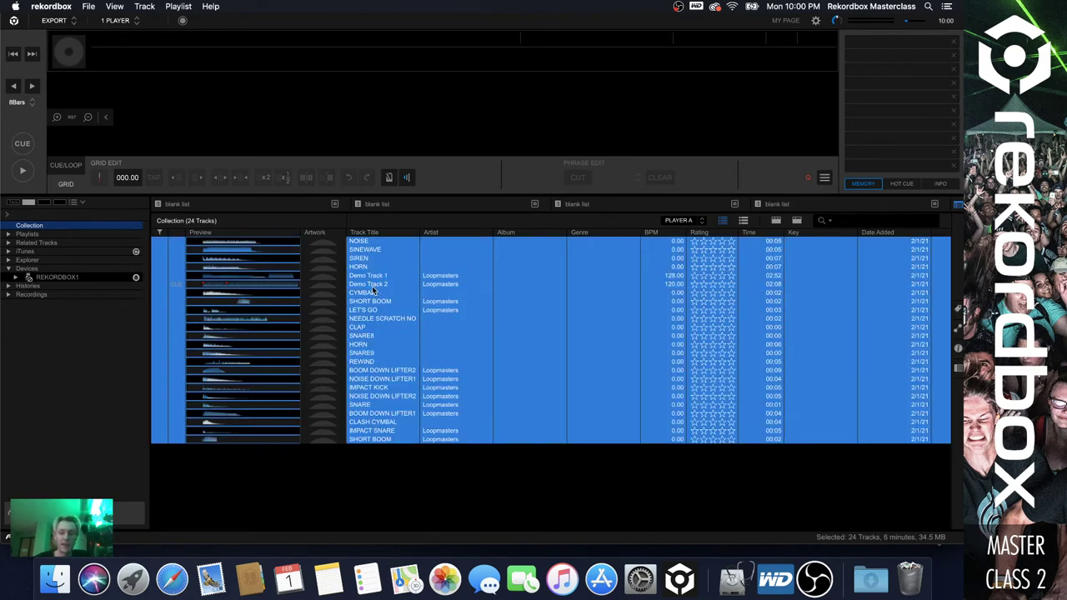
pyautogui.press('Delete')
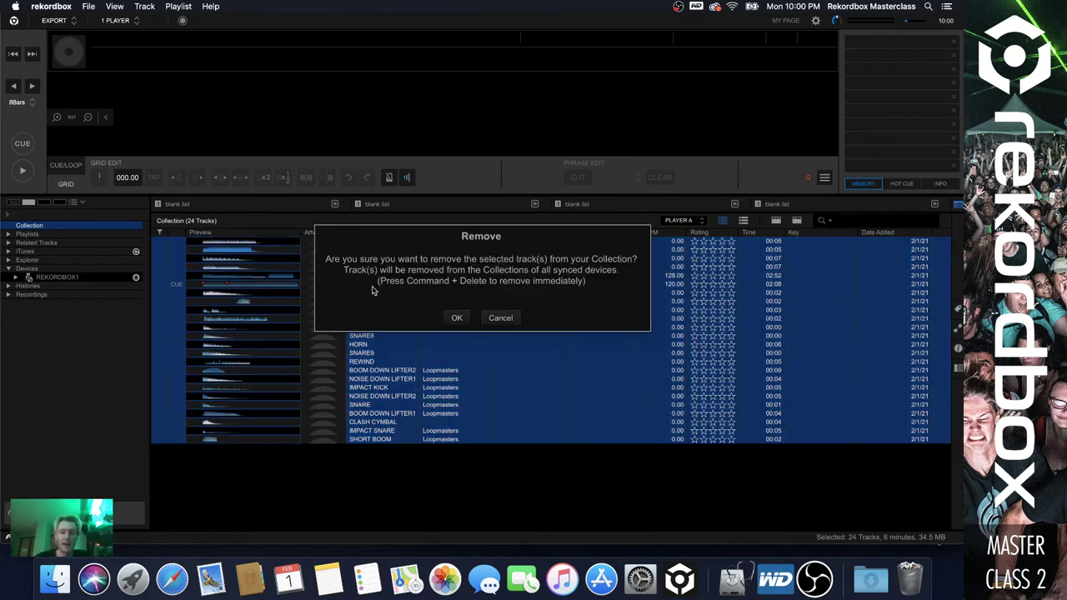
pyautogui.click(457, 321)
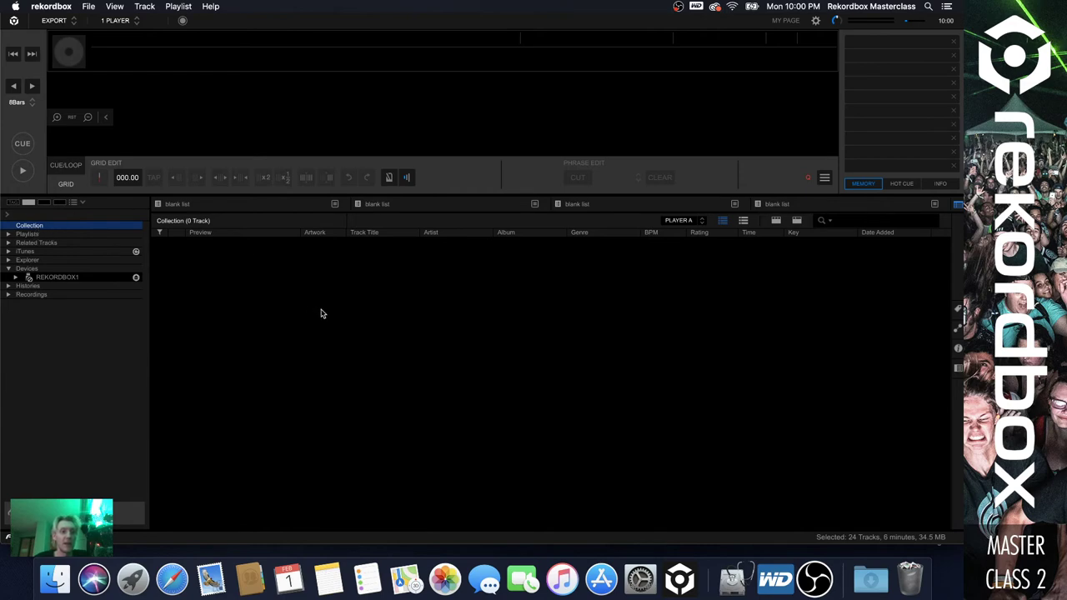
pyautogui.click(52, 20)
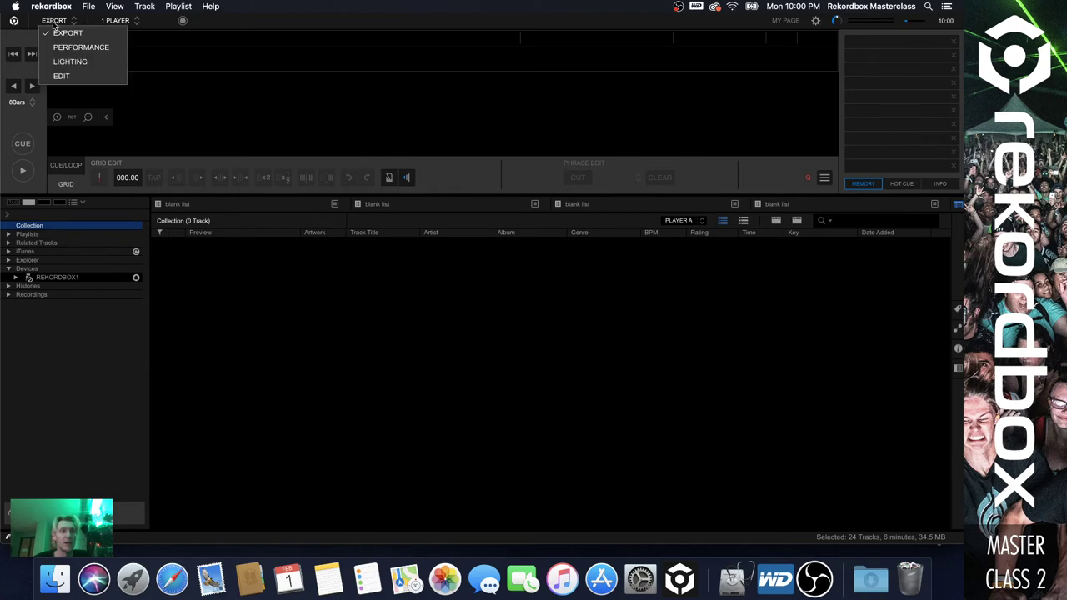
pyautogui.click(81, 48)
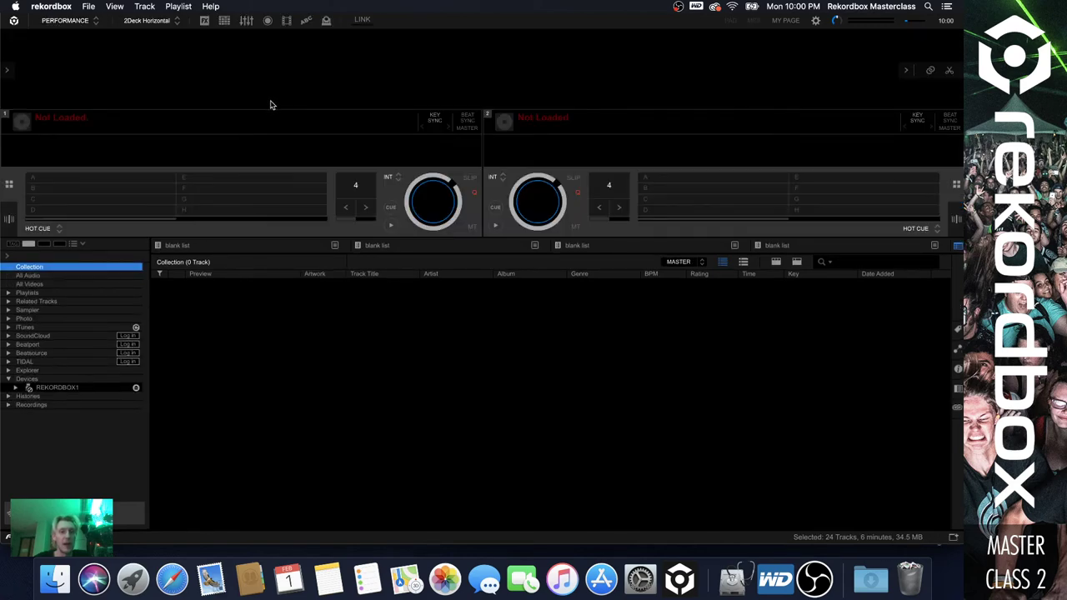
# Step: Return to EXPORT, open the REKORDBOX1 device, and dismiss its unsupported-file-system warning
pyautogui.click(87, 23)
pyautogui.click(96, 39)
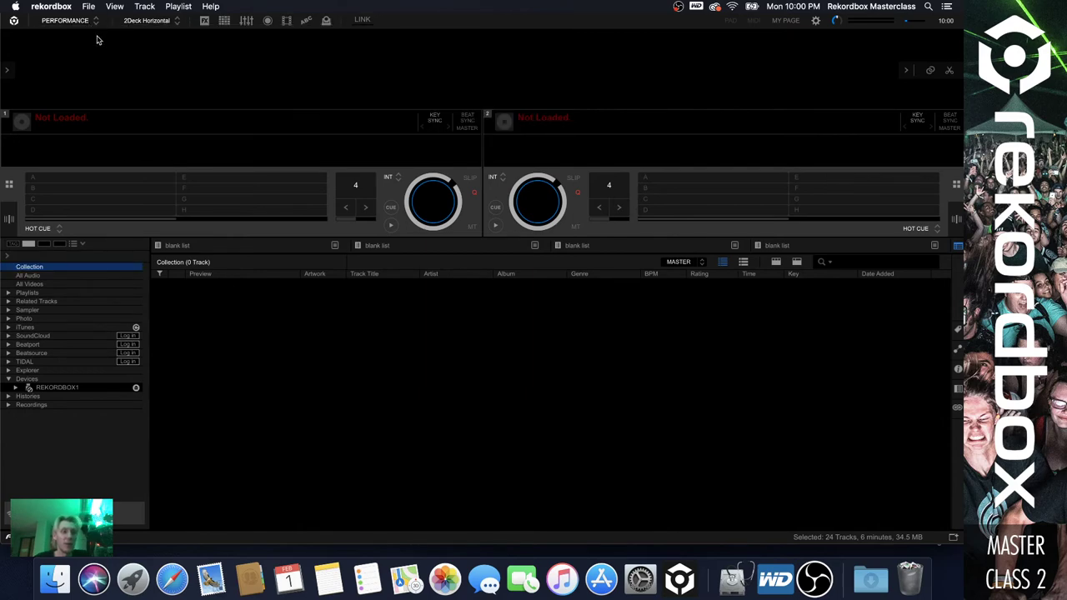
pyautogui.click(81, 22)
pyautogui.click(83, 30)
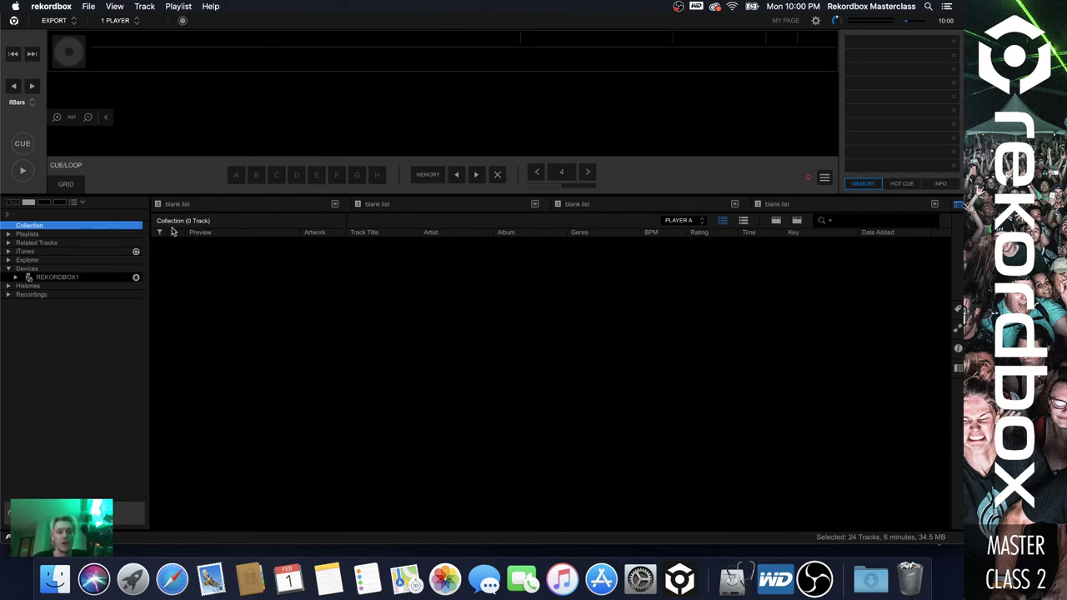
pyautogui.click(59, 278)
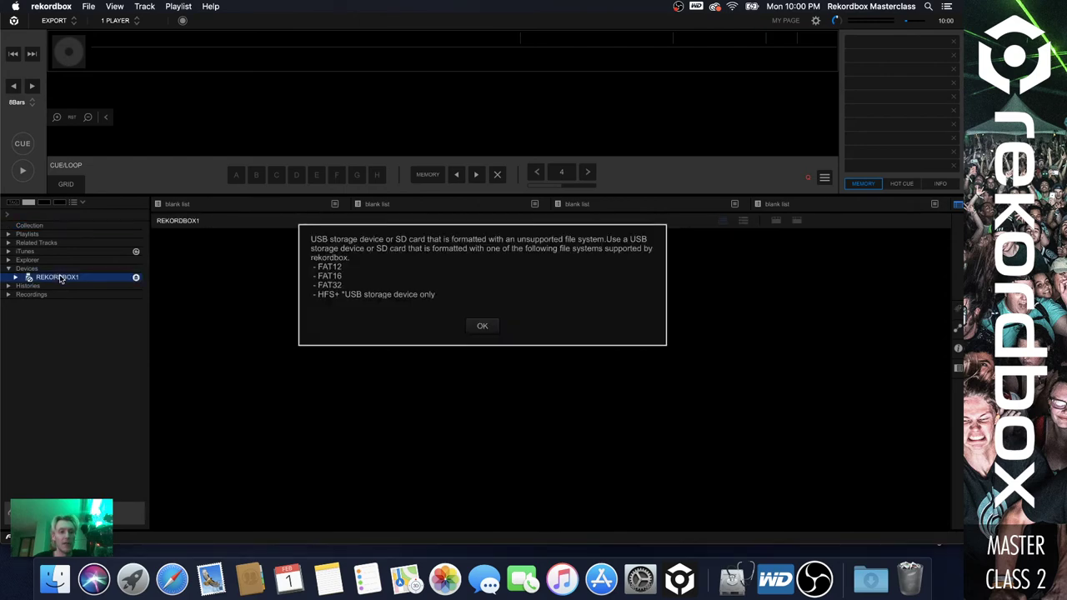
pyautogui.click(480, 328)
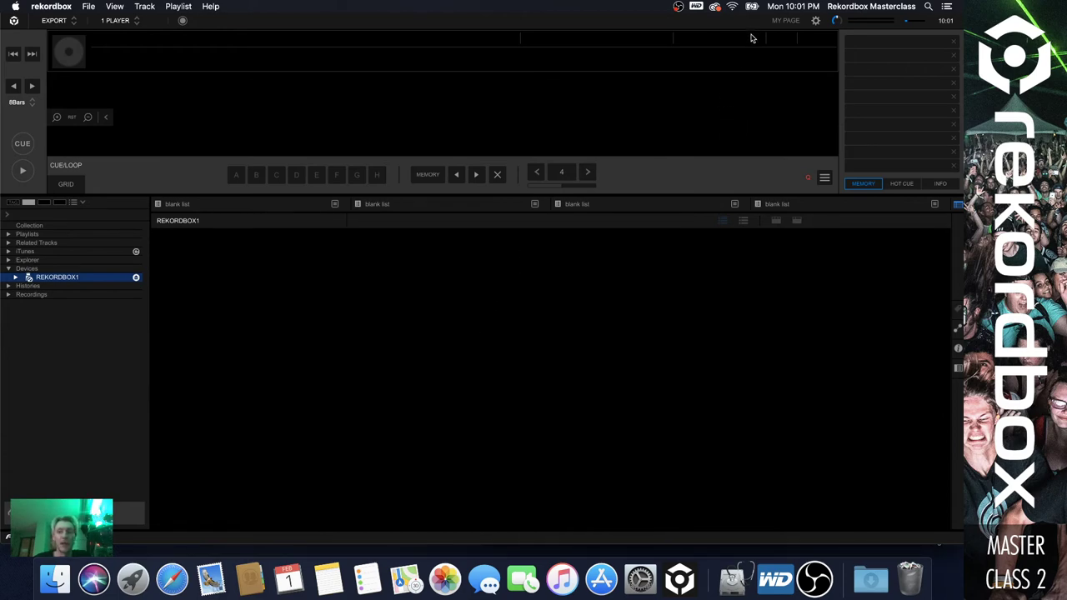
# Step: Move the master database to /Volumes/REKORDBOX1 via Preferences > Advanced > Database
pyautogui.click(816, 21)
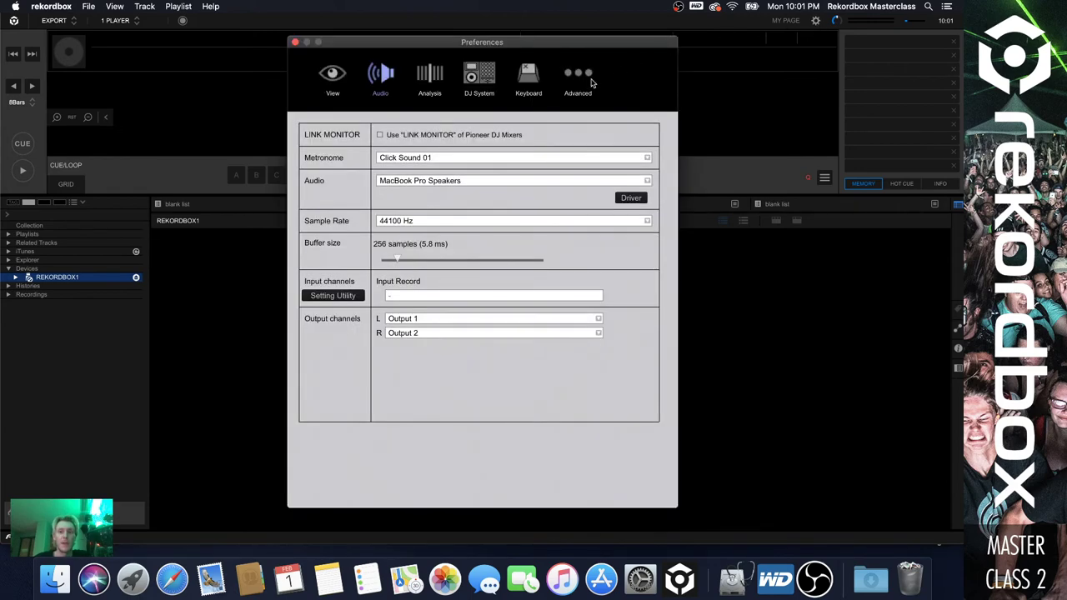
pyautogui.click(581, 77)
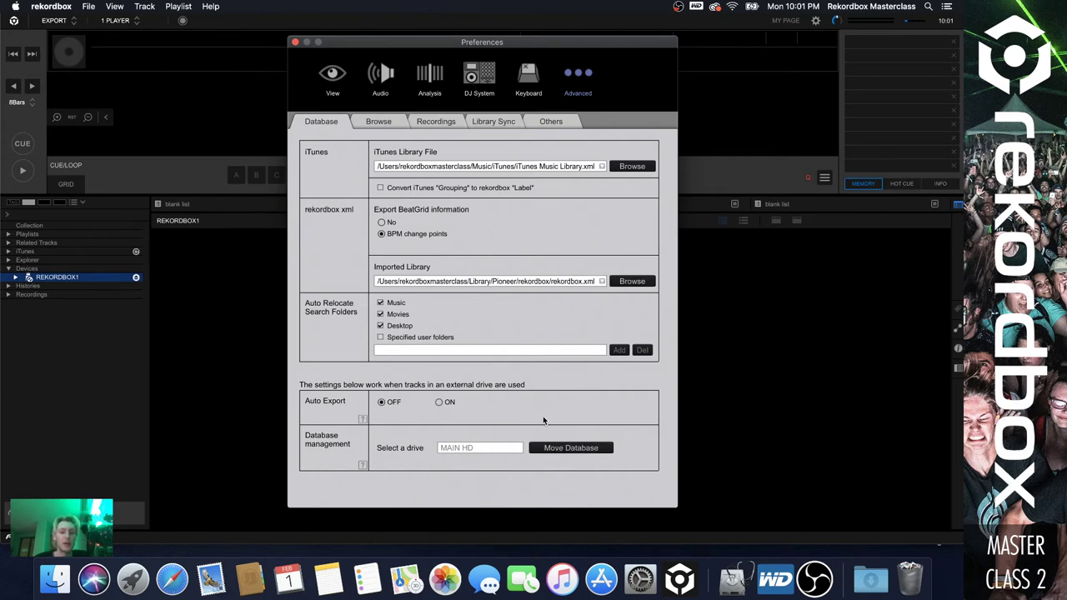
pyautogui.click(570, 452)
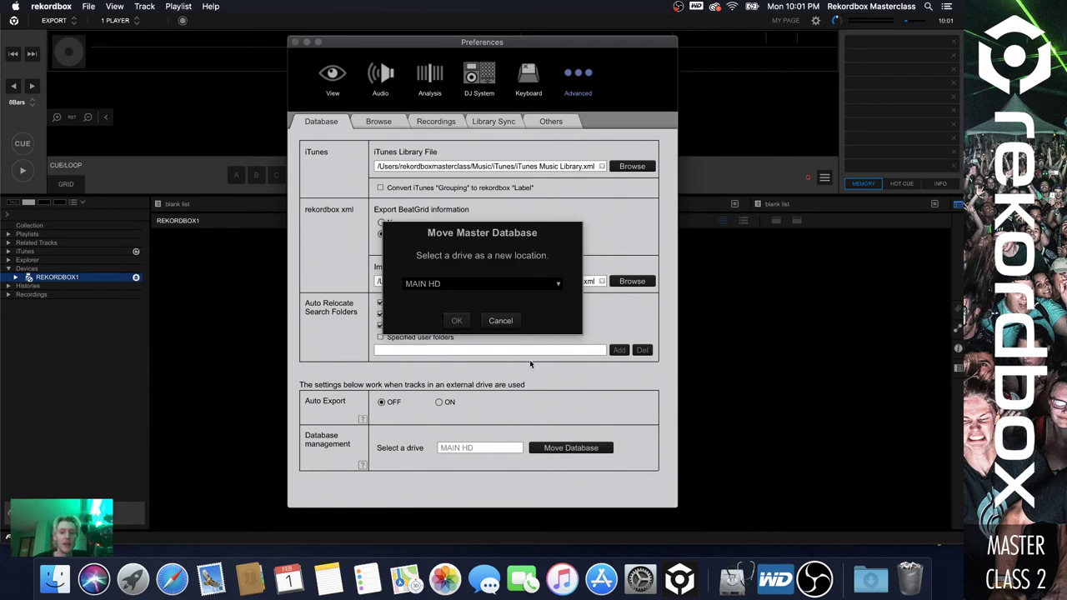
pyautogui.click(511, 284)
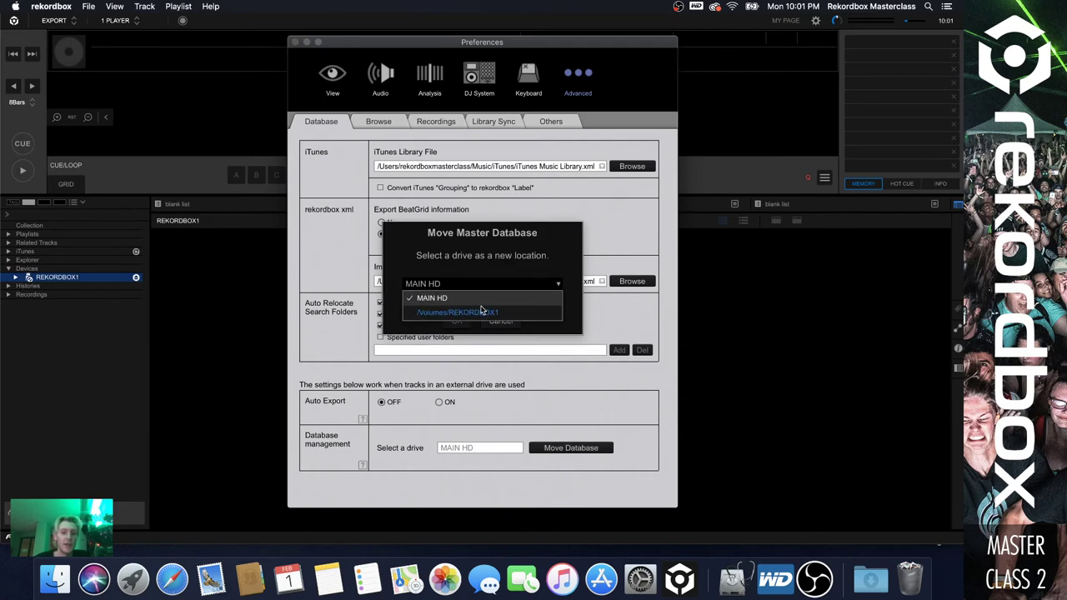
pyautogui.click(486, 314)
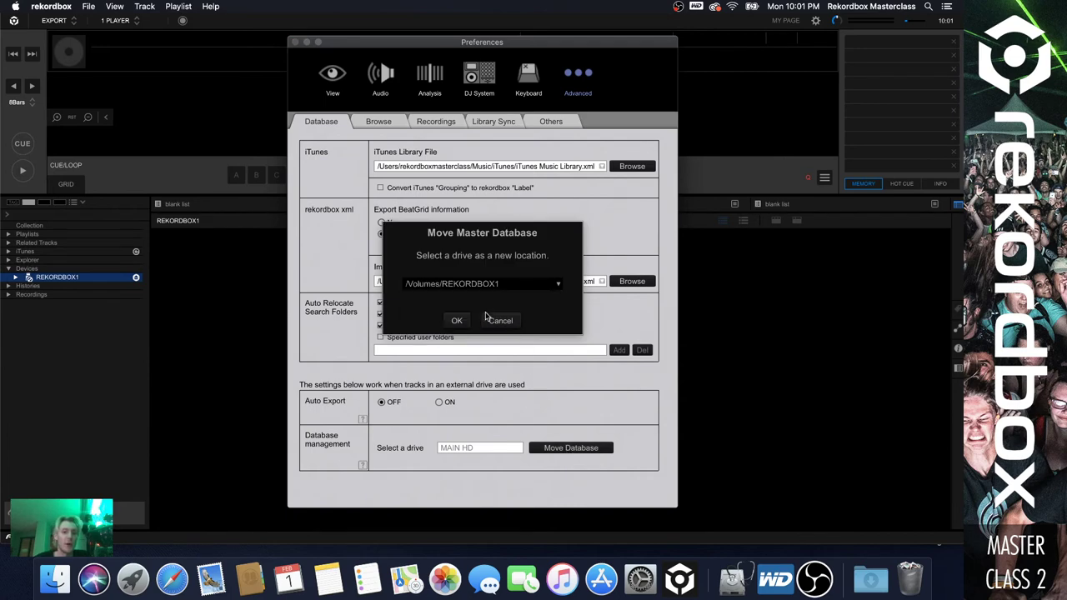
pyautogui.click(458, 321)
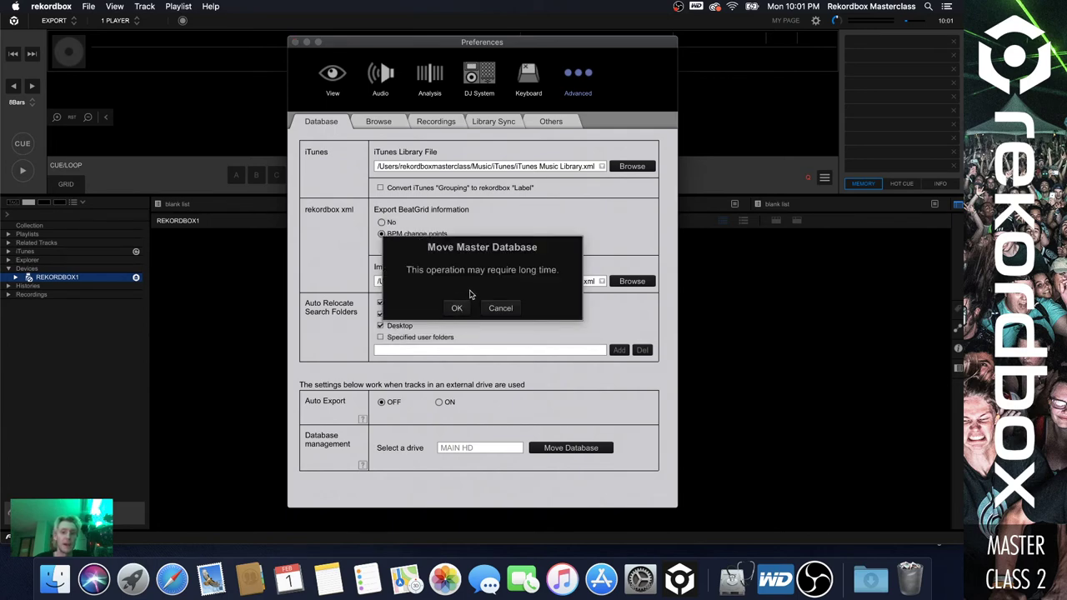
pyautogui.click(458, 310)
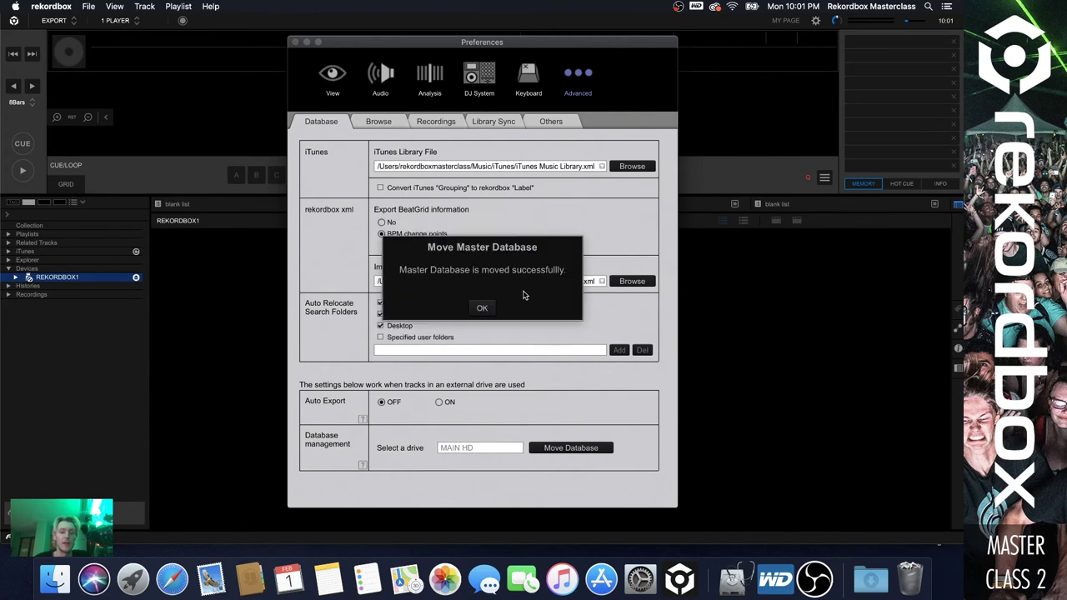
pyautogui.click(482, 308)
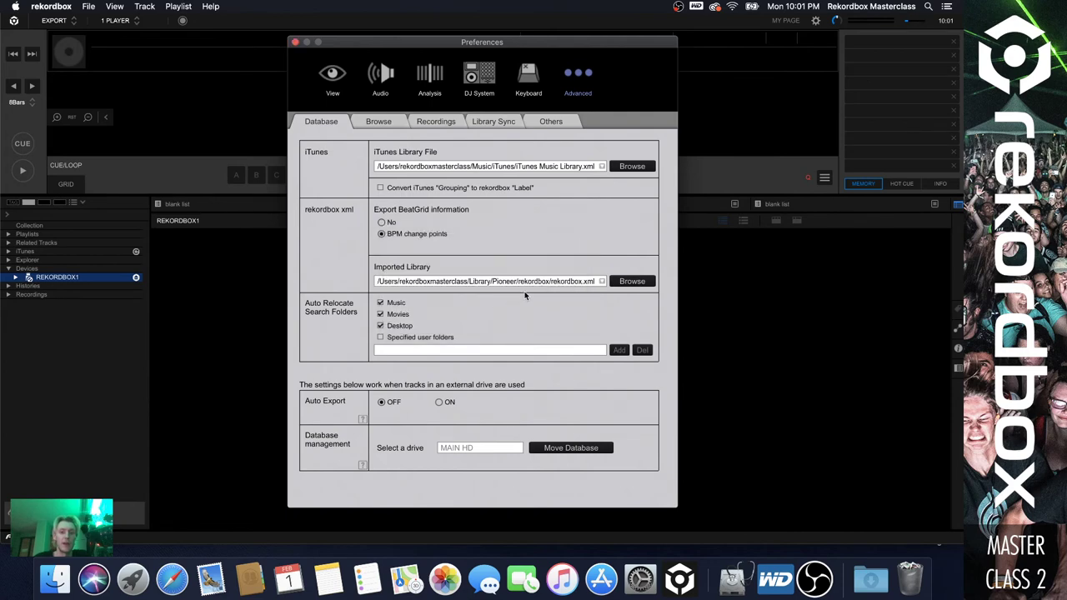
# Step: Dismiss the unsupported file system warning for REKORDBOX1 and close Preferences
pyautogui.click(622, 280)
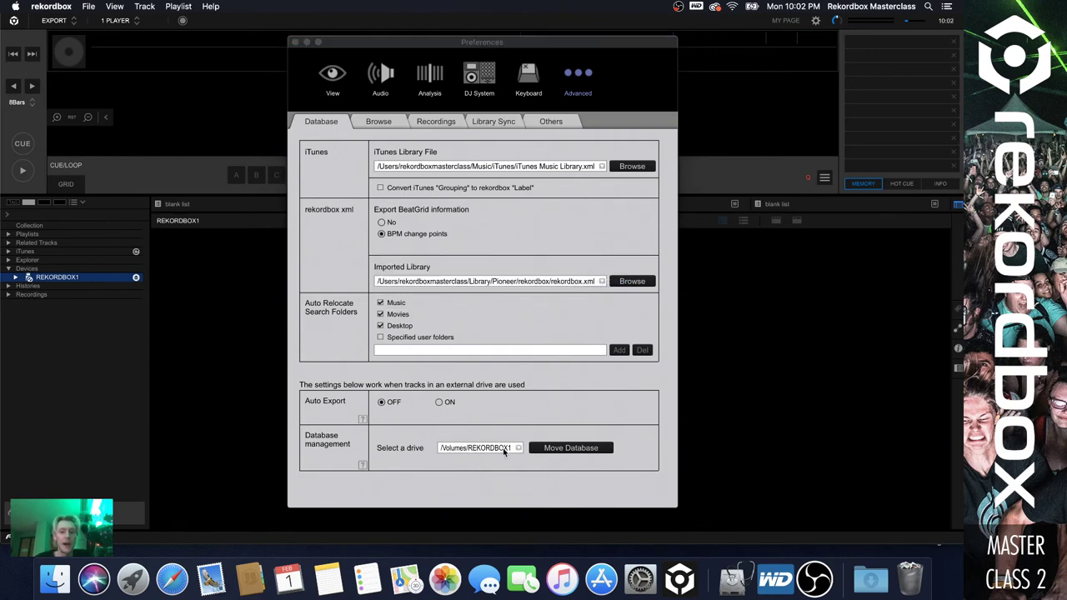
pyautogui.click(483, 328)
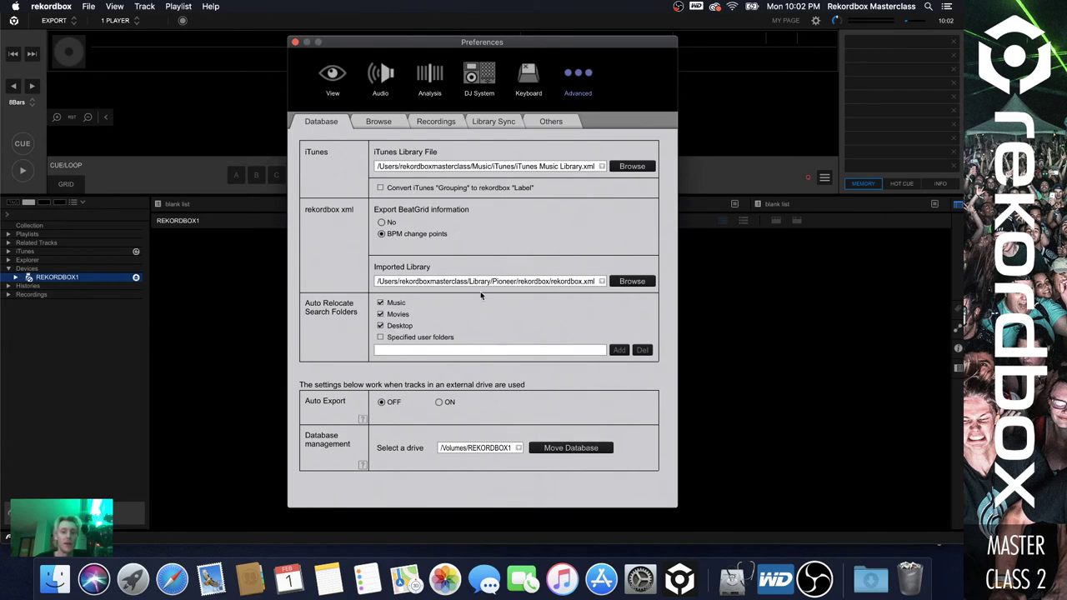
pyautogui.click(295, 43)
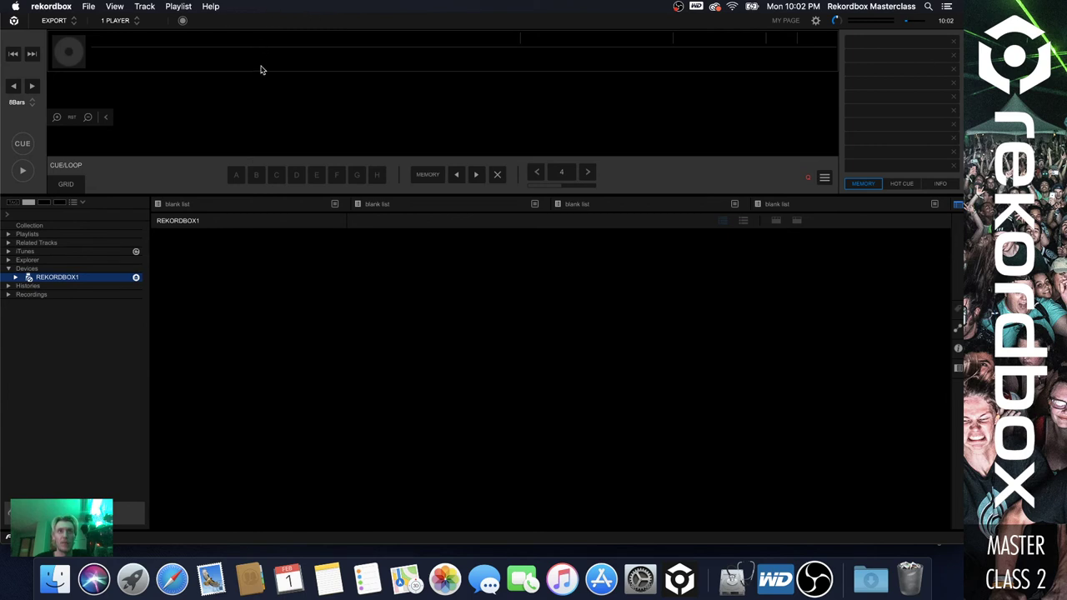
# Step: Quit rekordbox from its Dock icon, then close Disk Utility
pyautogui.click(15, 8)
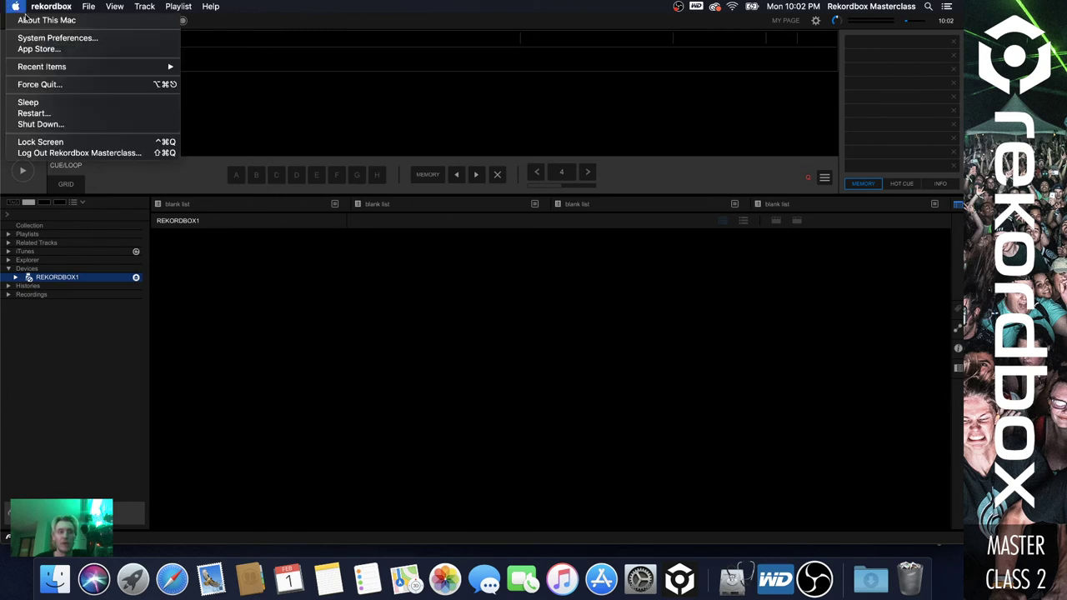
pyautogui.click(234, 27)
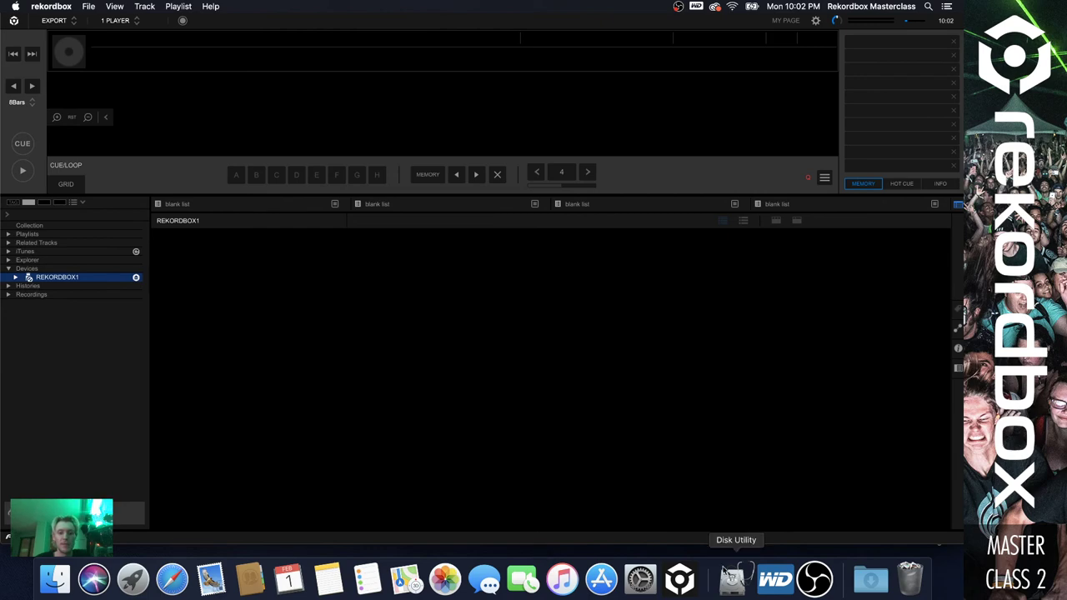
pyautogui.click(686, 588)
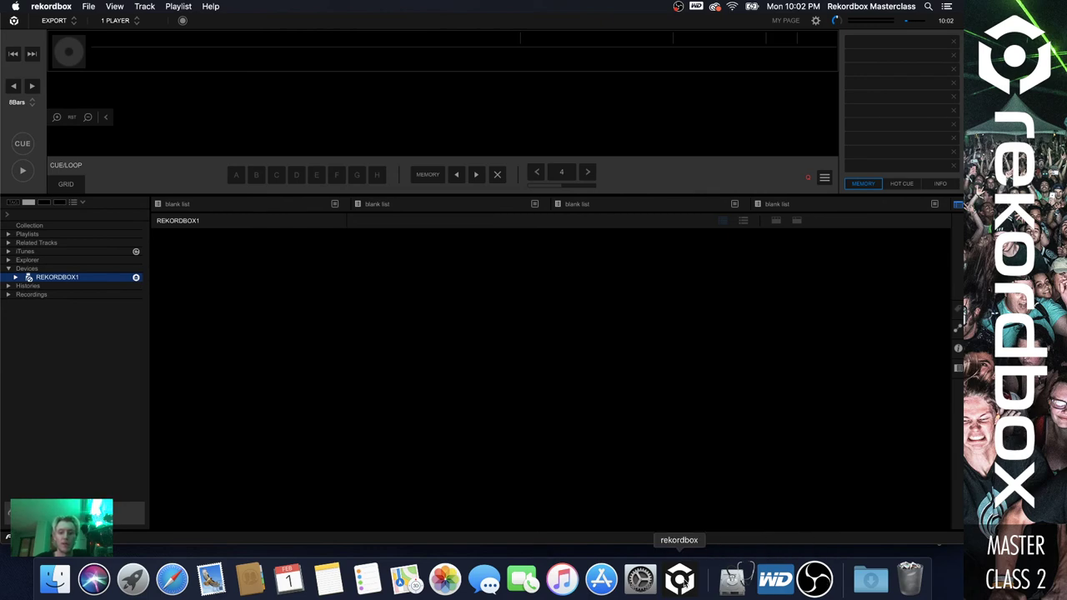
pyautogui.rightClick(680, 579)
pyautogui.click(703, 540)
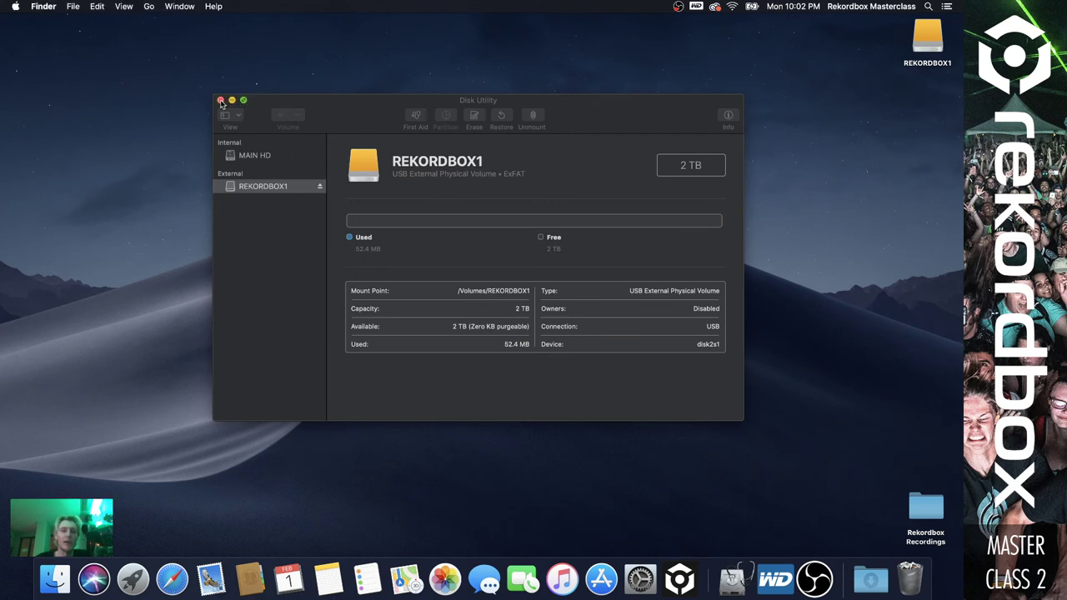
pyautogui.click(220, 101)
# Step: Open the REKORDBOX1 drive and inspect the database files in PIONEER > Master
pyautogui.moveTo(922, 43); pyautogui.dragTo(677, 170)
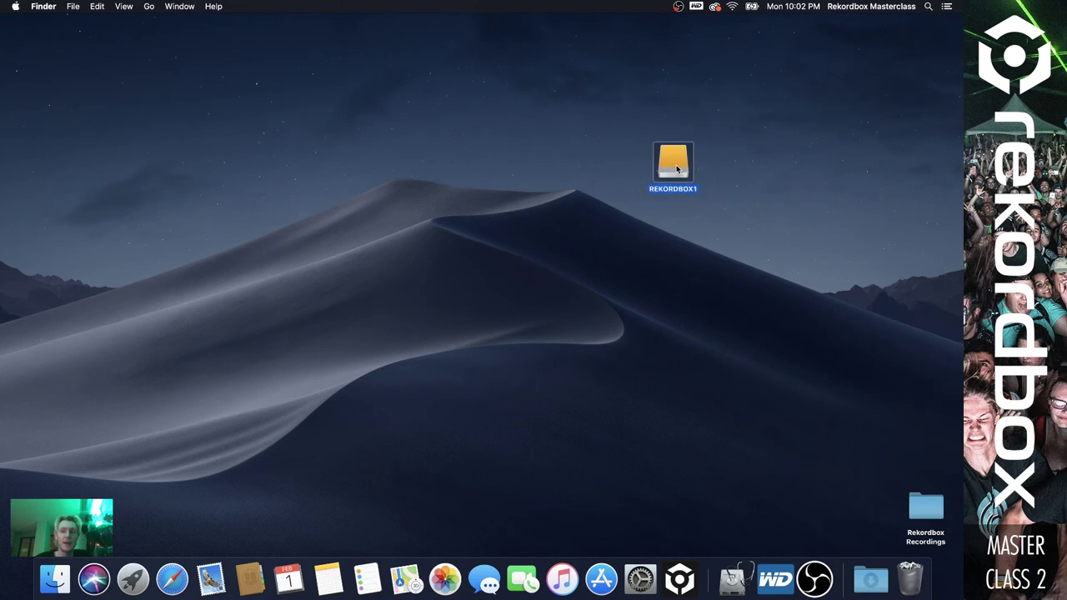
pyautogui.doubleClick(677, 169)
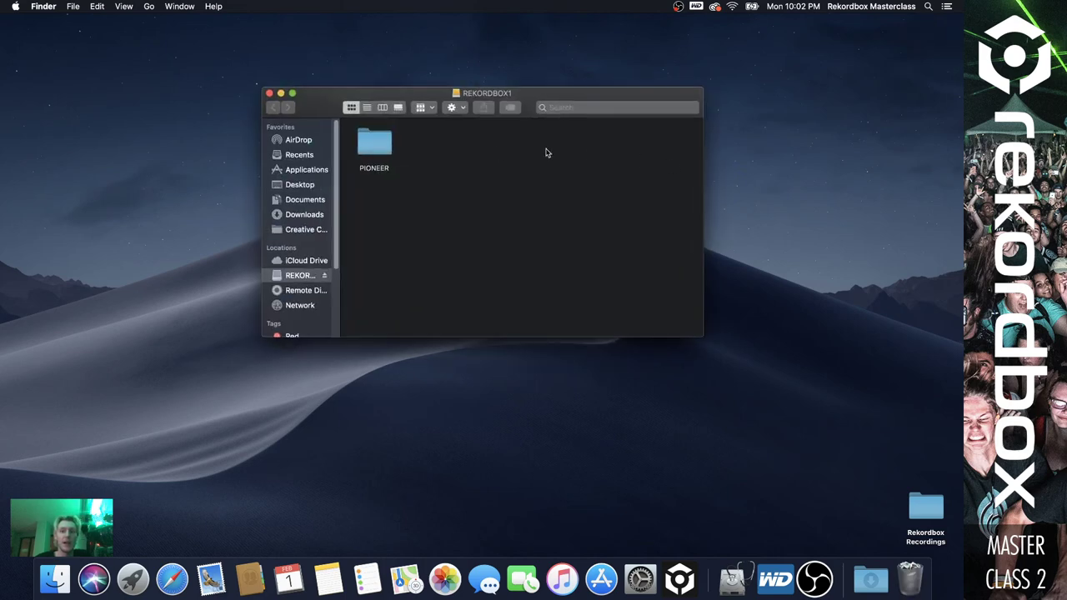
pyautogui.doubleClick(377, 154)
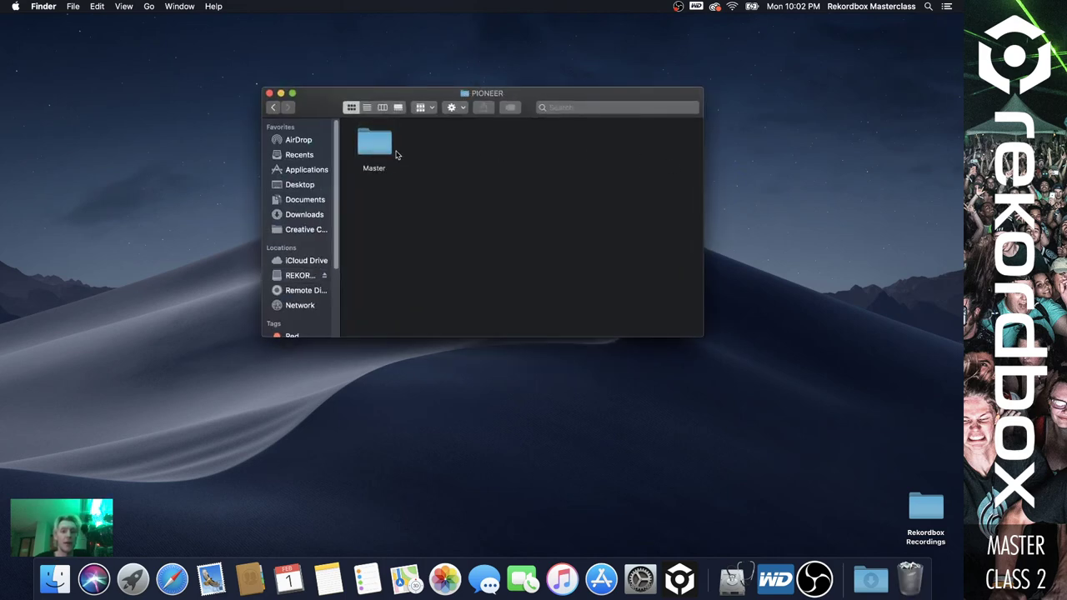
pyautogui.doubleClick(374, 147)
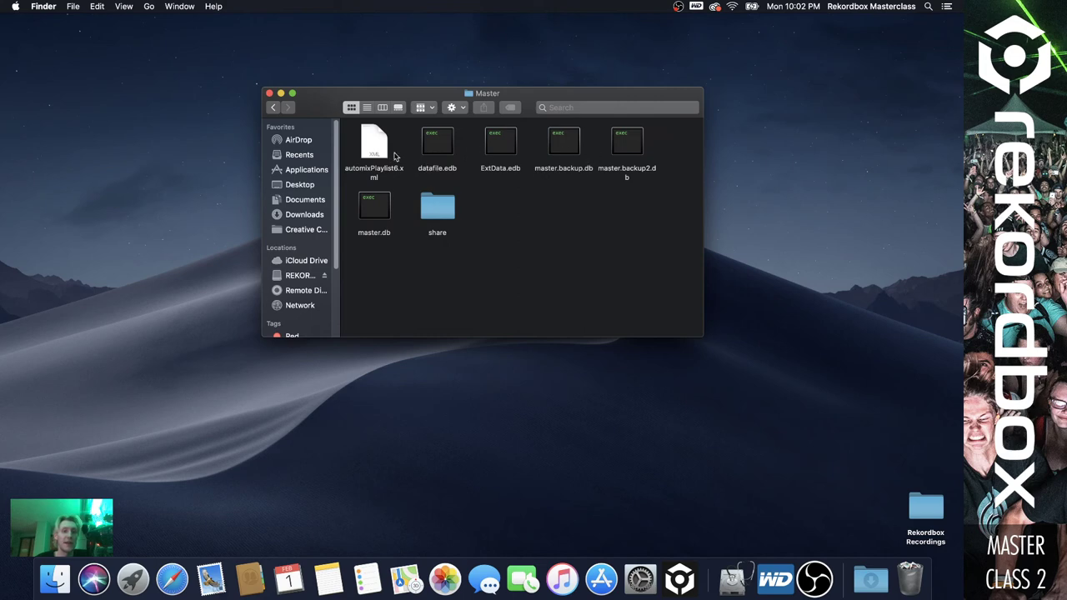
pyautogui.click(273, 107)
pyautogui.click(272, 107)
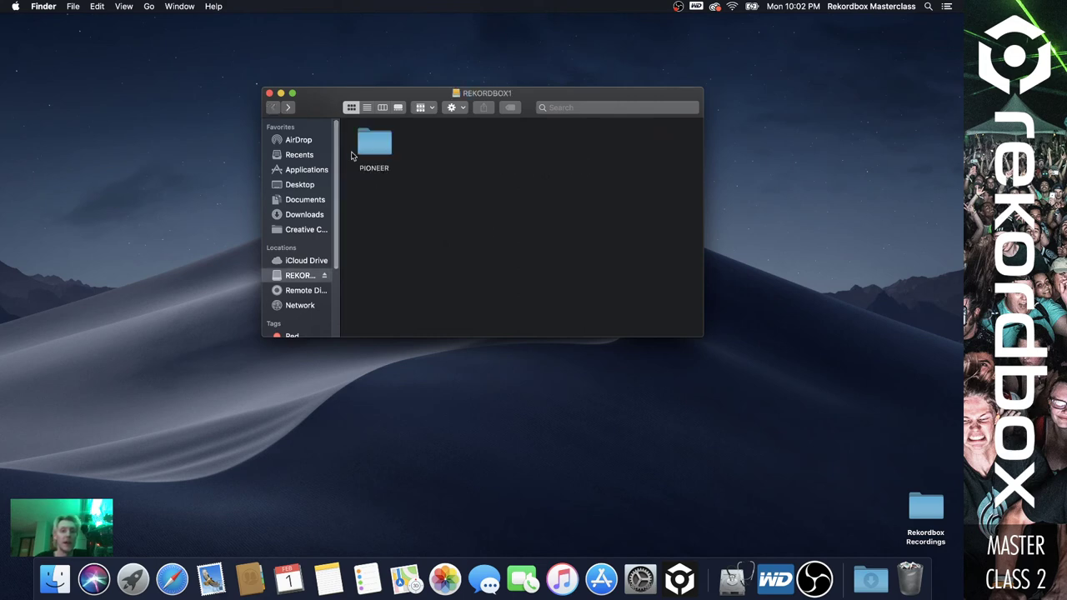
# Step: Create a new folder named 'Music' beside PIONEER on REKORDBOX1 and confirm it's empty
pyautogui.rightClick(453, 181)
pyautogui.click(482, 185)
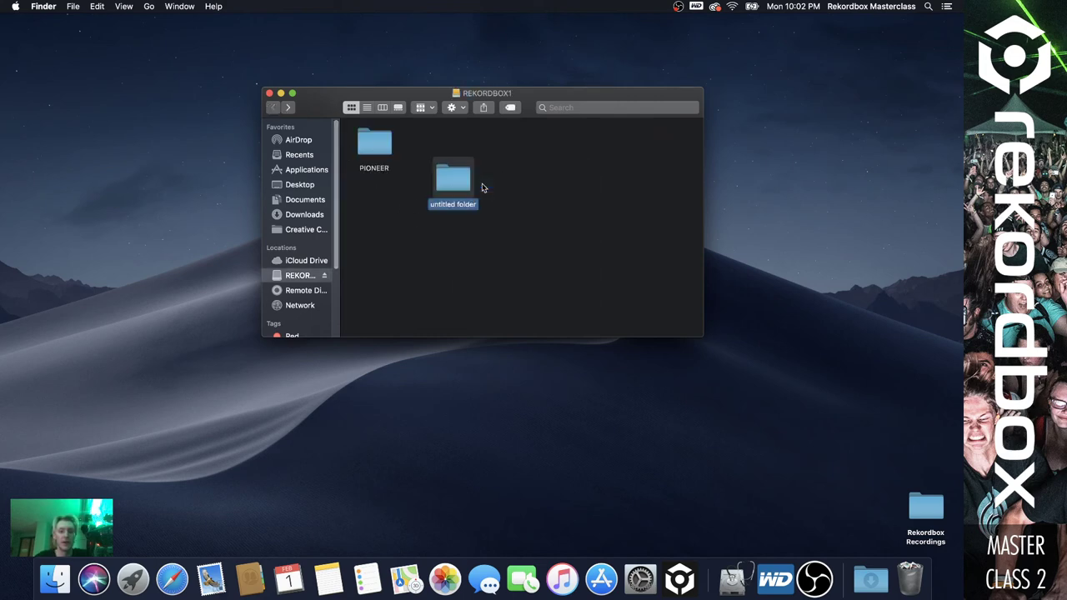
pyautogui.write('Music')
pyautogui.press('Return')
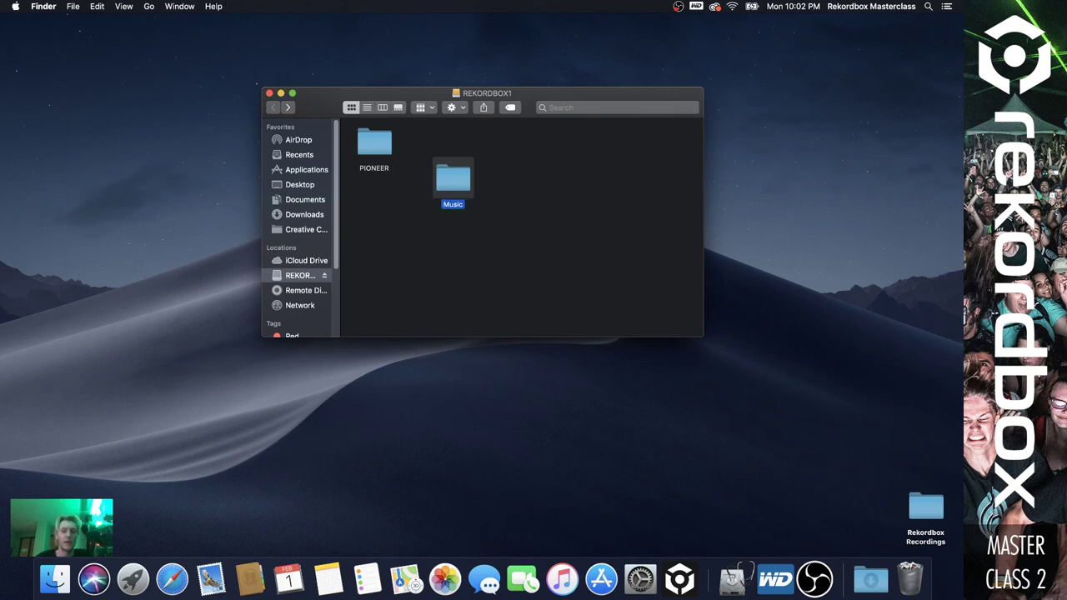
pyautogui.moveTo(454, 180); pyautogui.dragTo(422, 145)
pyautogui.click(482, 194)
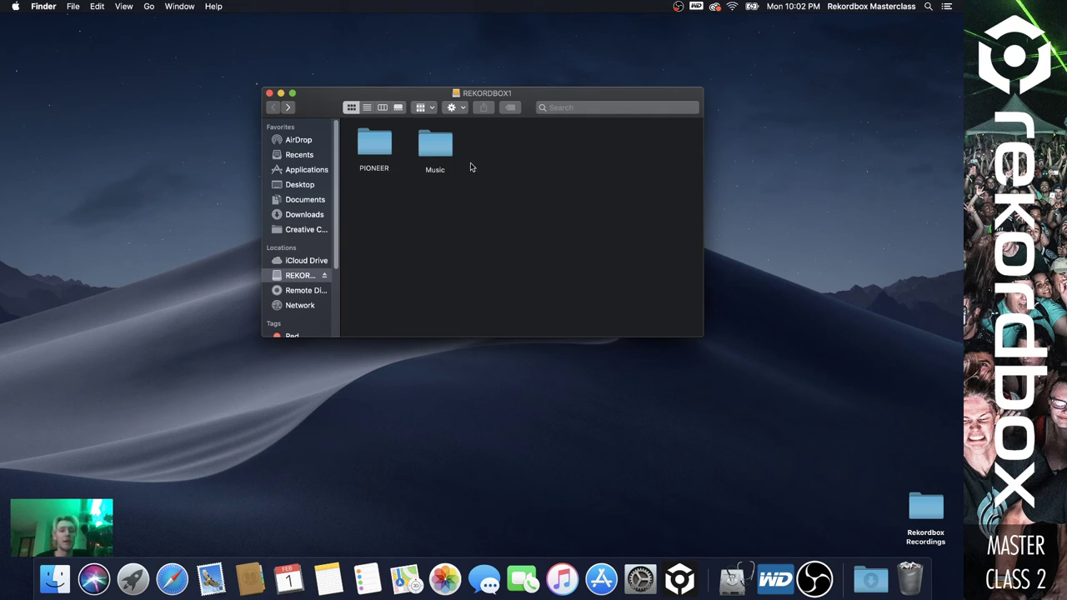
pyautogui.click(445, 148)
pyautogui.doubleClick(446, 148)
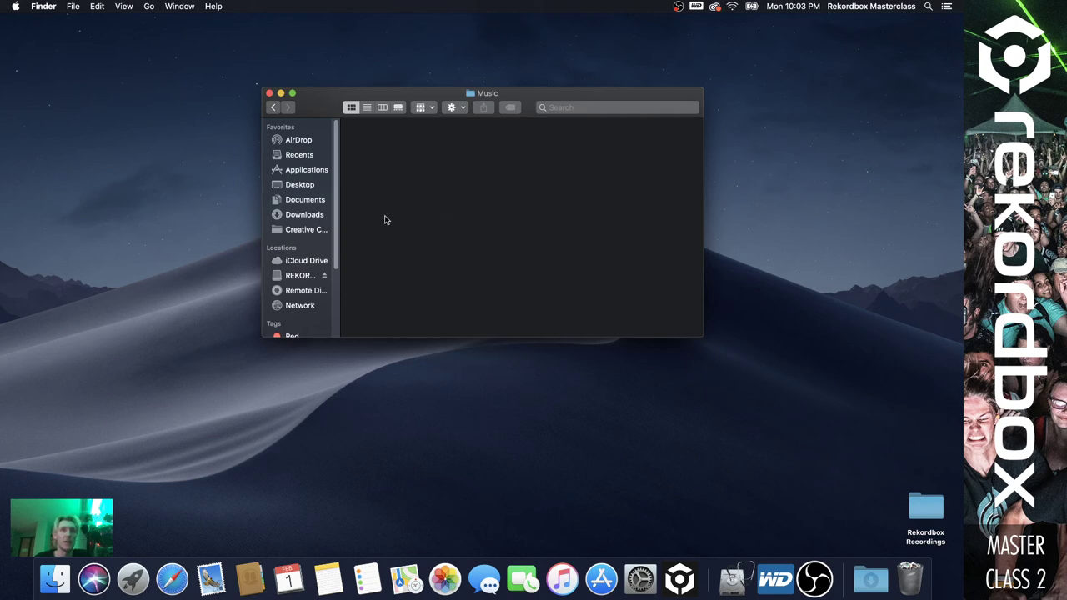
pyautogui.click(277, 108)
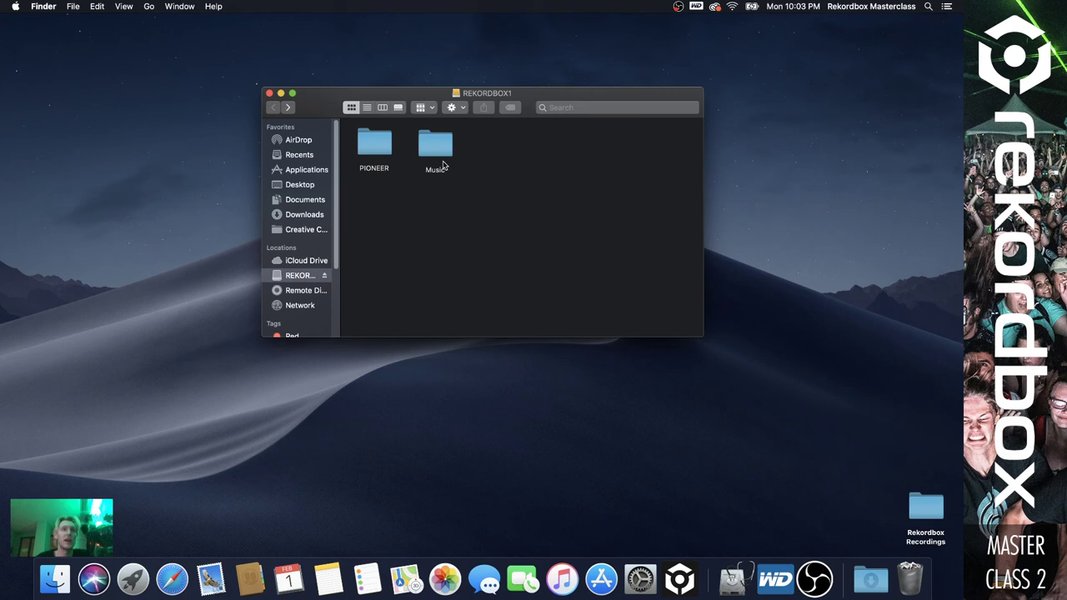
# Step: Close the REKORDBOX1 Finder window and relaunch rekordbox from the Dock
pyautogui.click(270, 93)
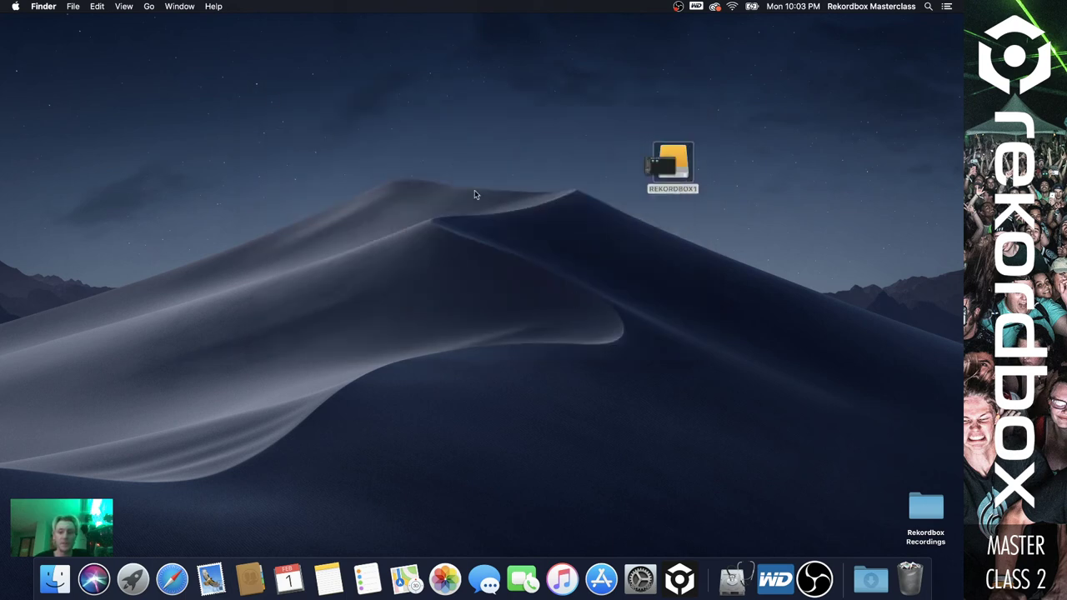
pyautogui.click(680, 579)
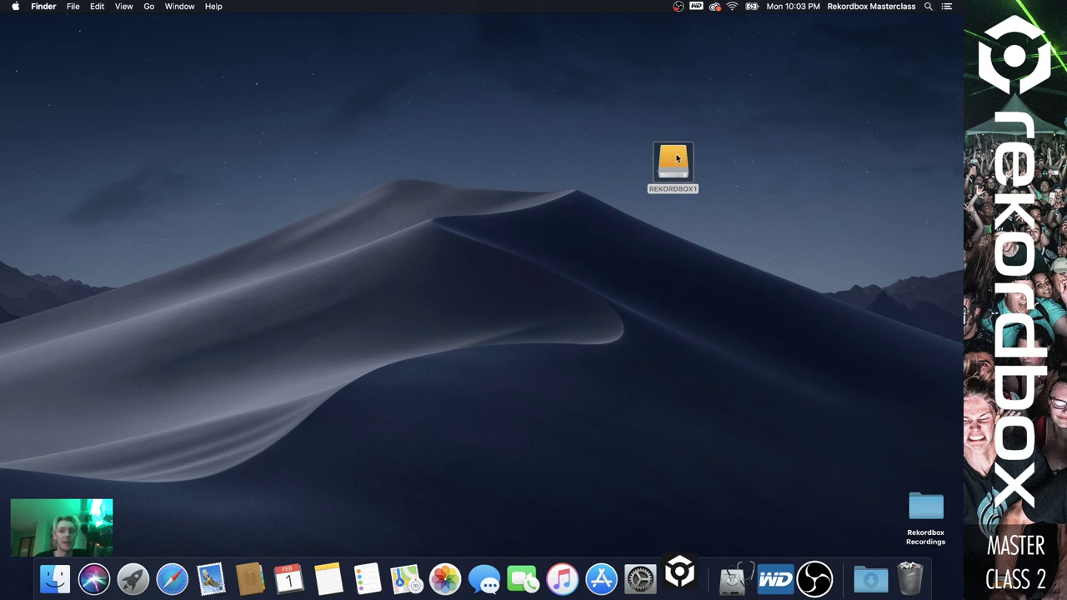
pyautogui.moveTo(629, 113); pyautogui.dragTo(727, 206)
pyautogui.click(727, 205)
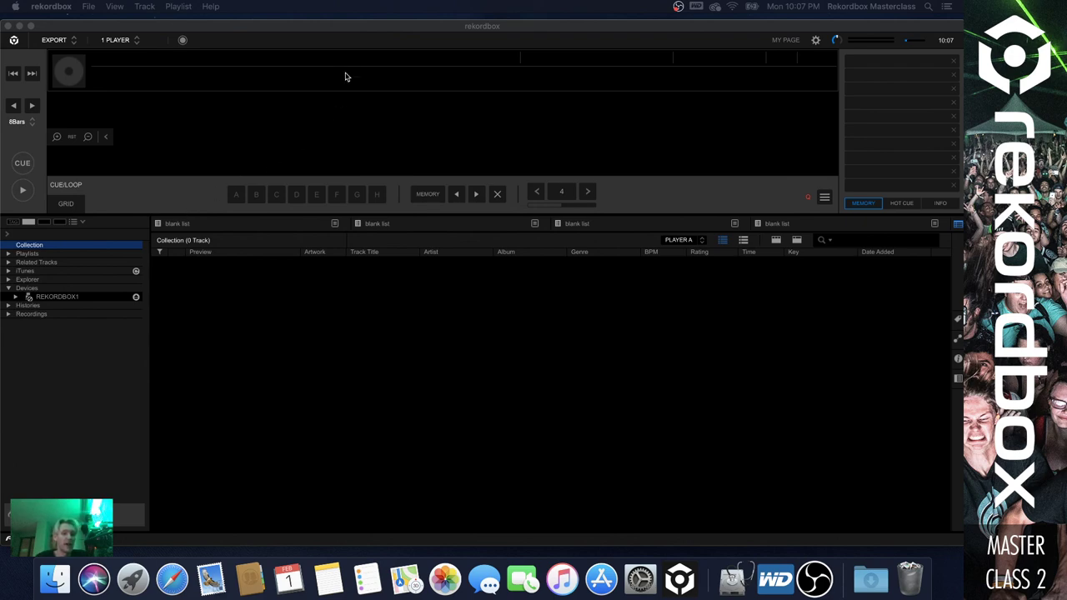
# Step: In rekordbox Preferences, switch the master database drive to MAIN HD and confirm
pyautogui.moveTo(345, 26); pyautogui.dragTo(341, 27)
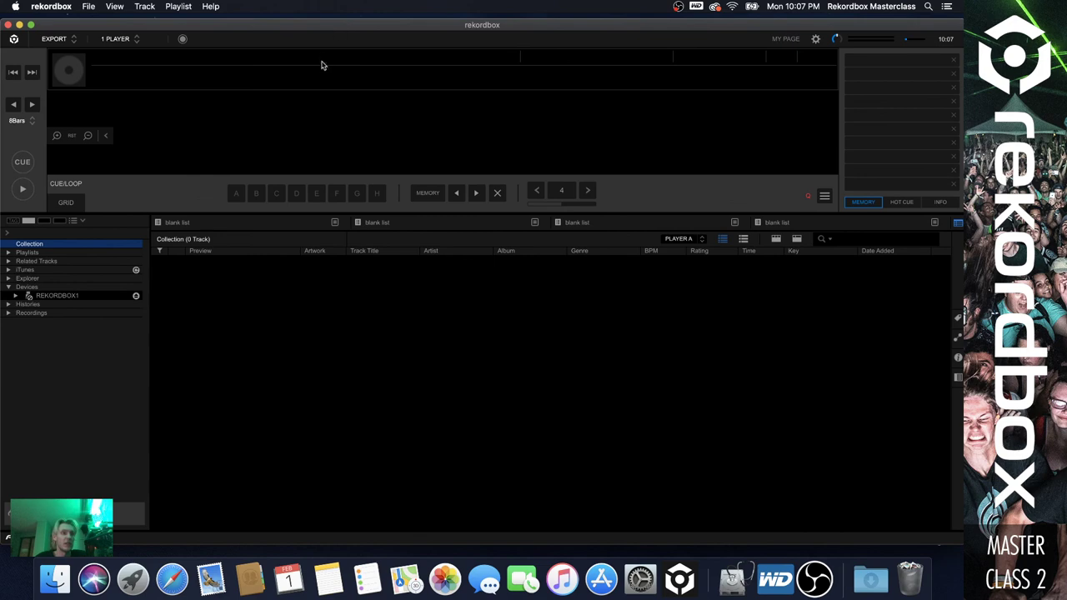
pyautogui.click(817, 40)
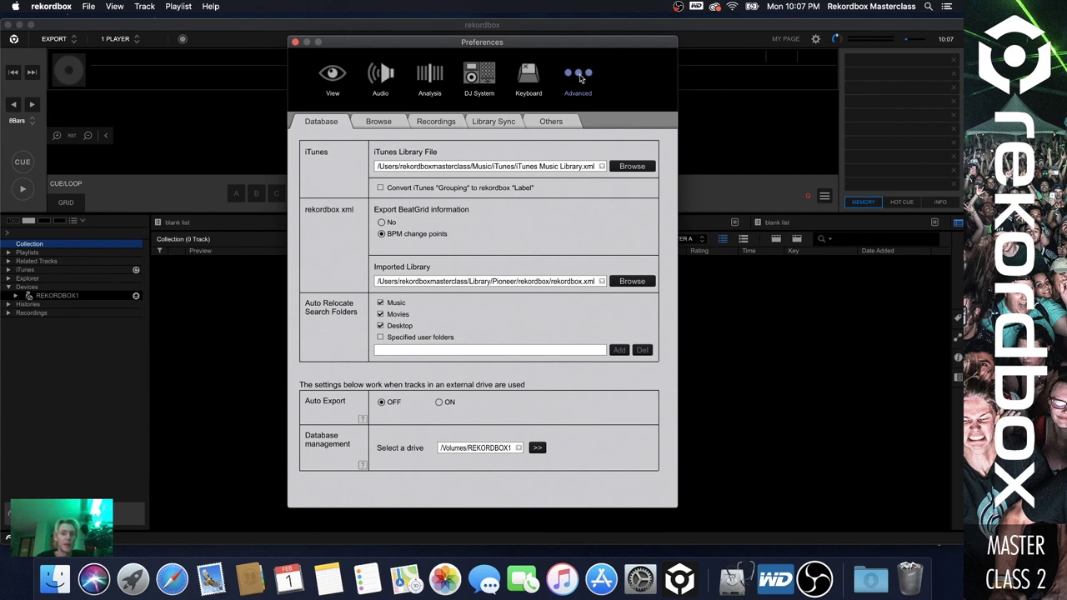
pyautogui.click(519, 448)
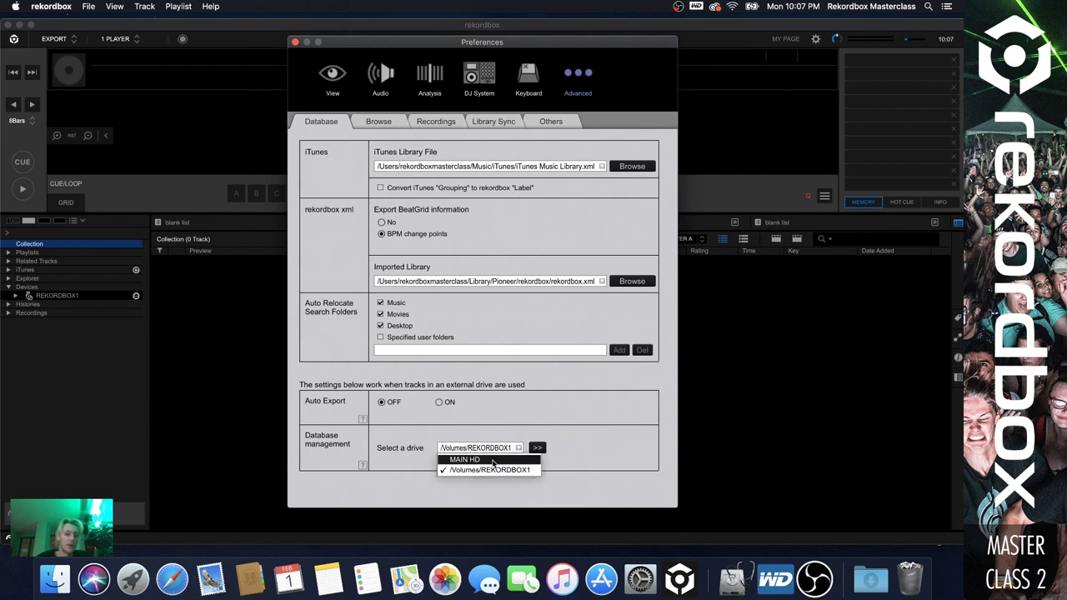
pyautogui.click(493, 461)
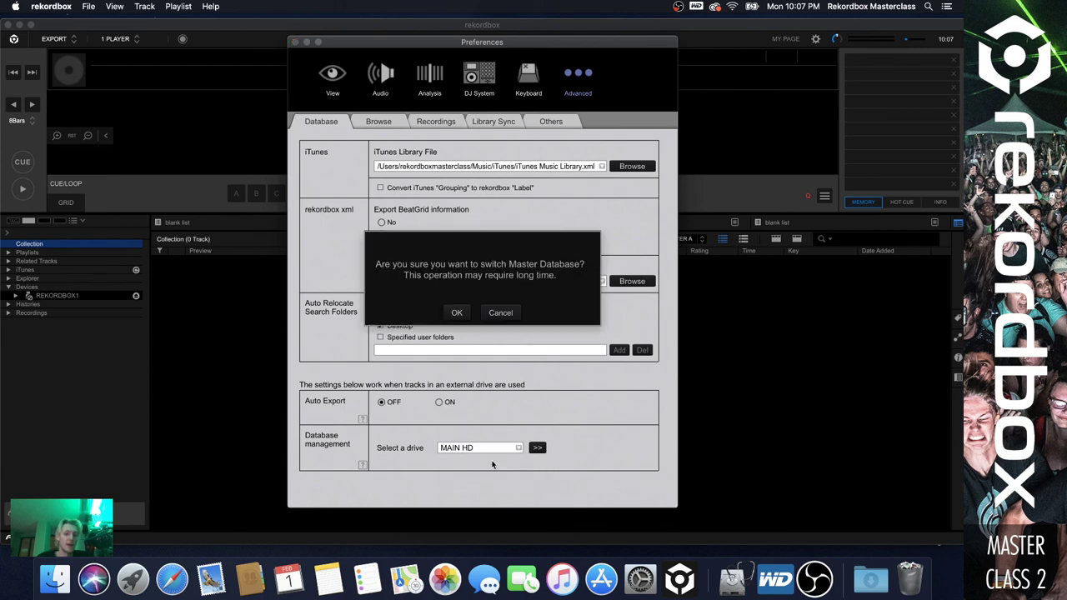
pyautogui.click(459, 311)
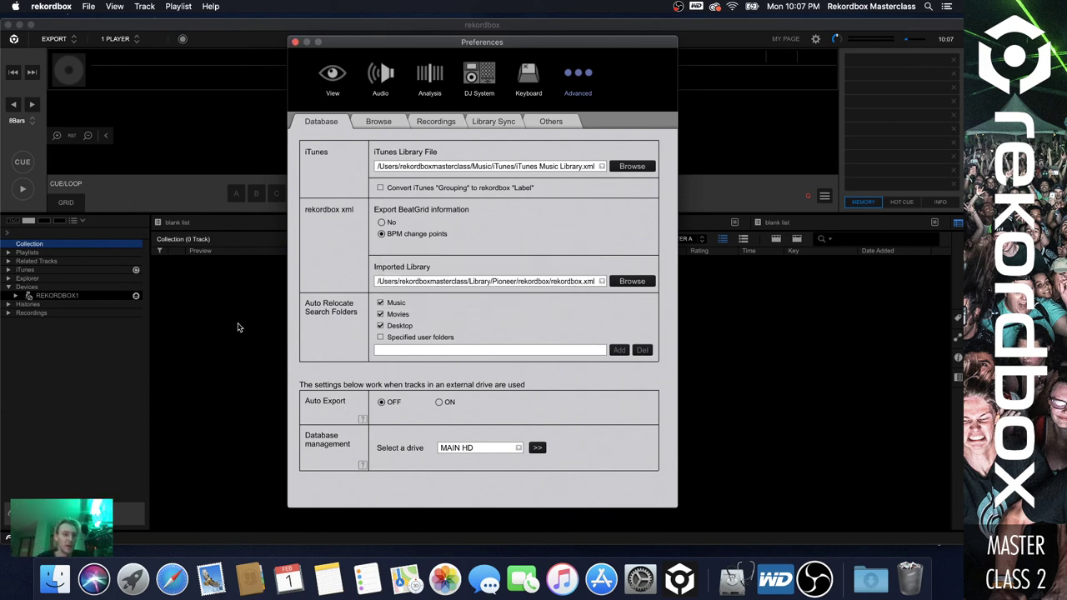
# Step: Set the database drive to /Volumes/REKORDBOX1 and confirm moving the master database
pyautogui.click(517, 449)
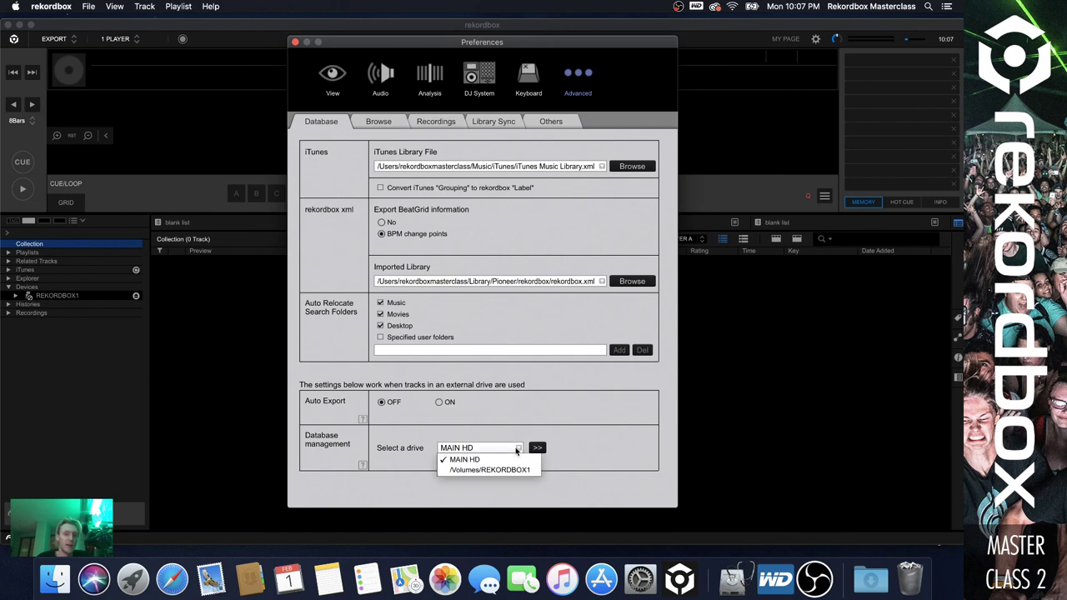
pyautogui.click(492, 469)
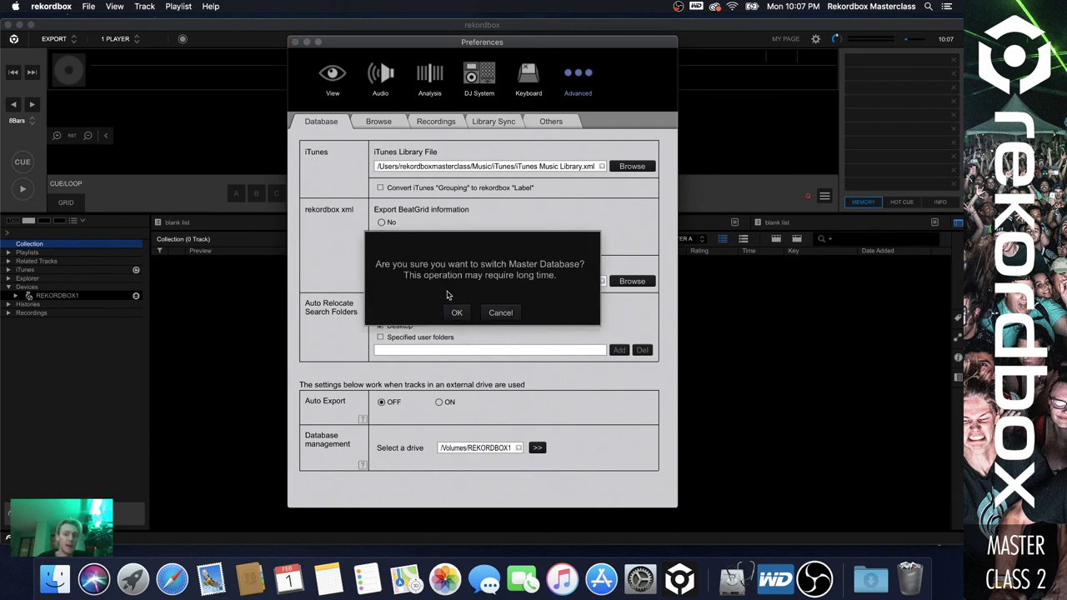
pyautogui.click(457, 315)
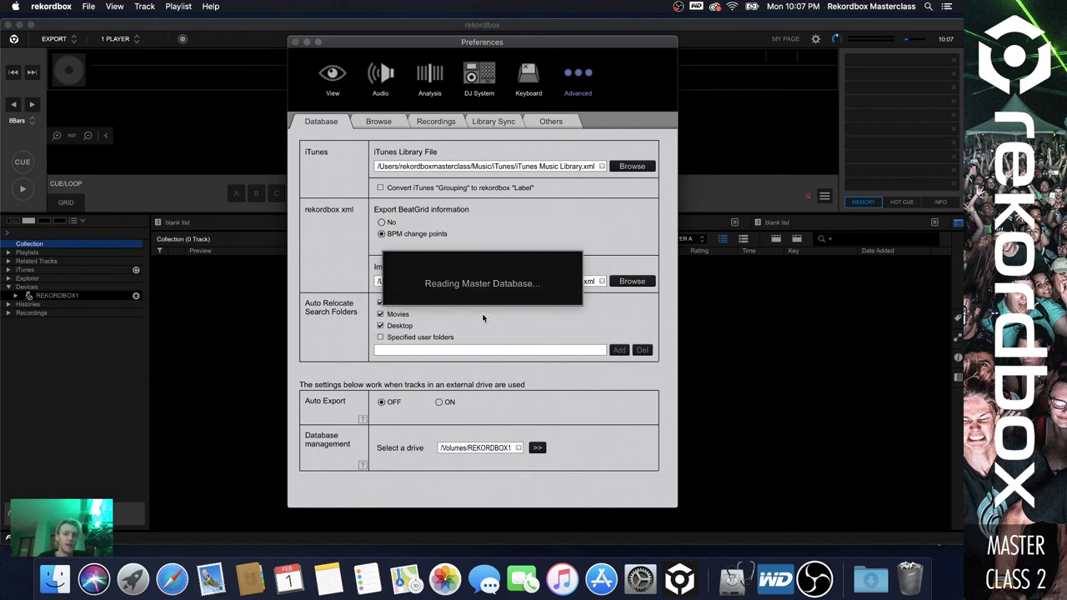